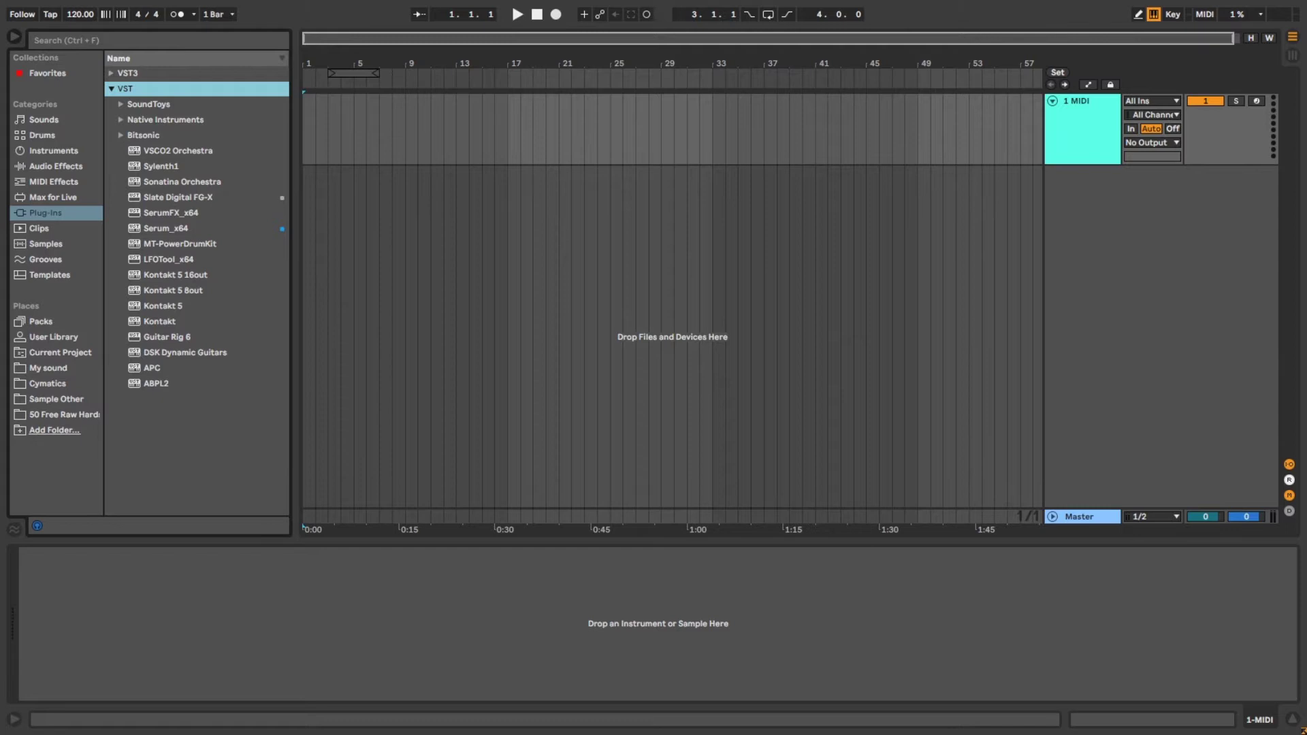
Step: Load the Serum_x64 plug-in onto the MIDI track
left_click(165, 229)
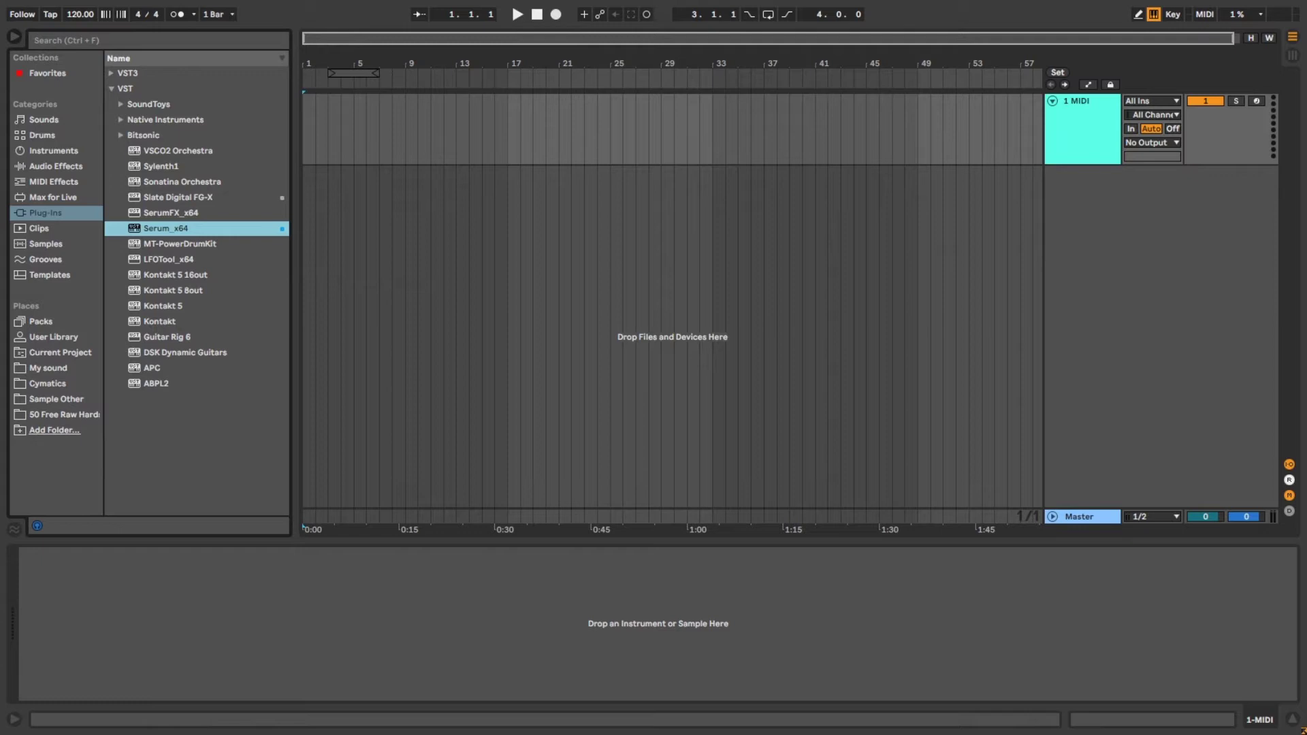
key("Return")
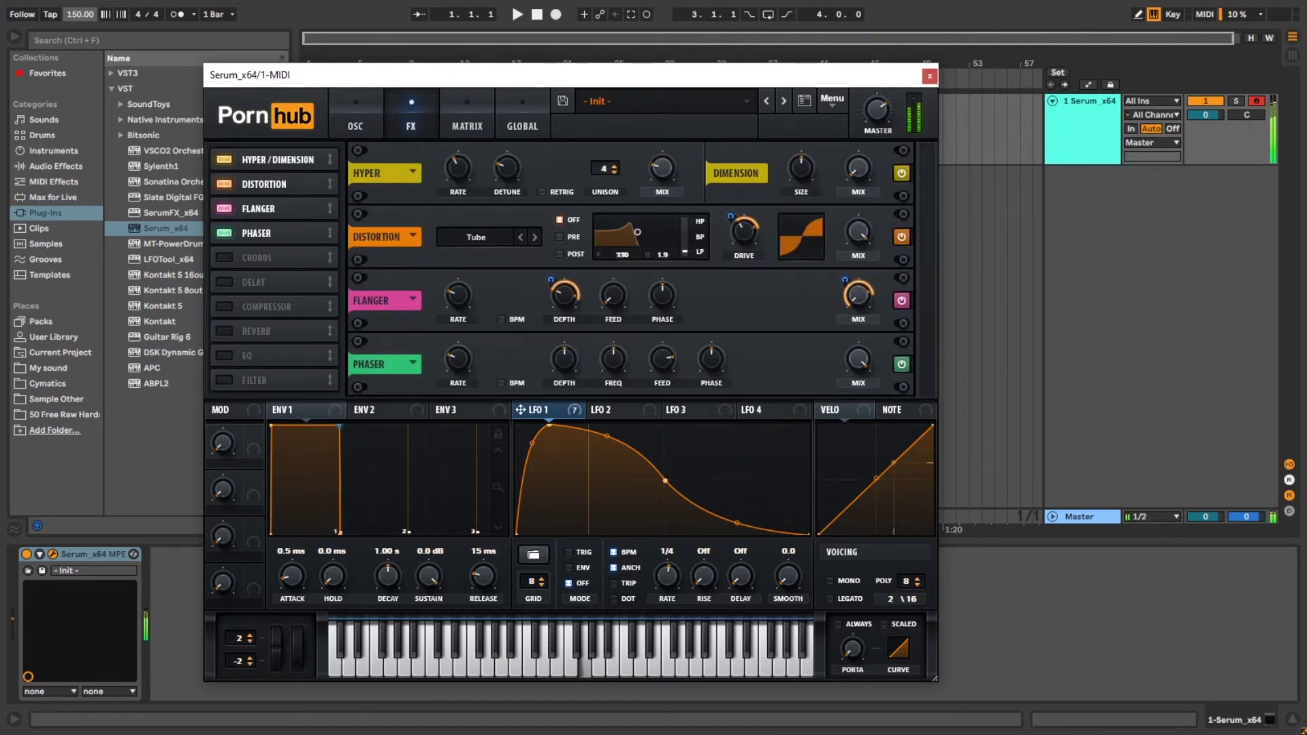
Step: Raise the phaser's frequency and lower the compressor's ratio in Serum's effects
left_click_drag(613, 358, 614, 291)
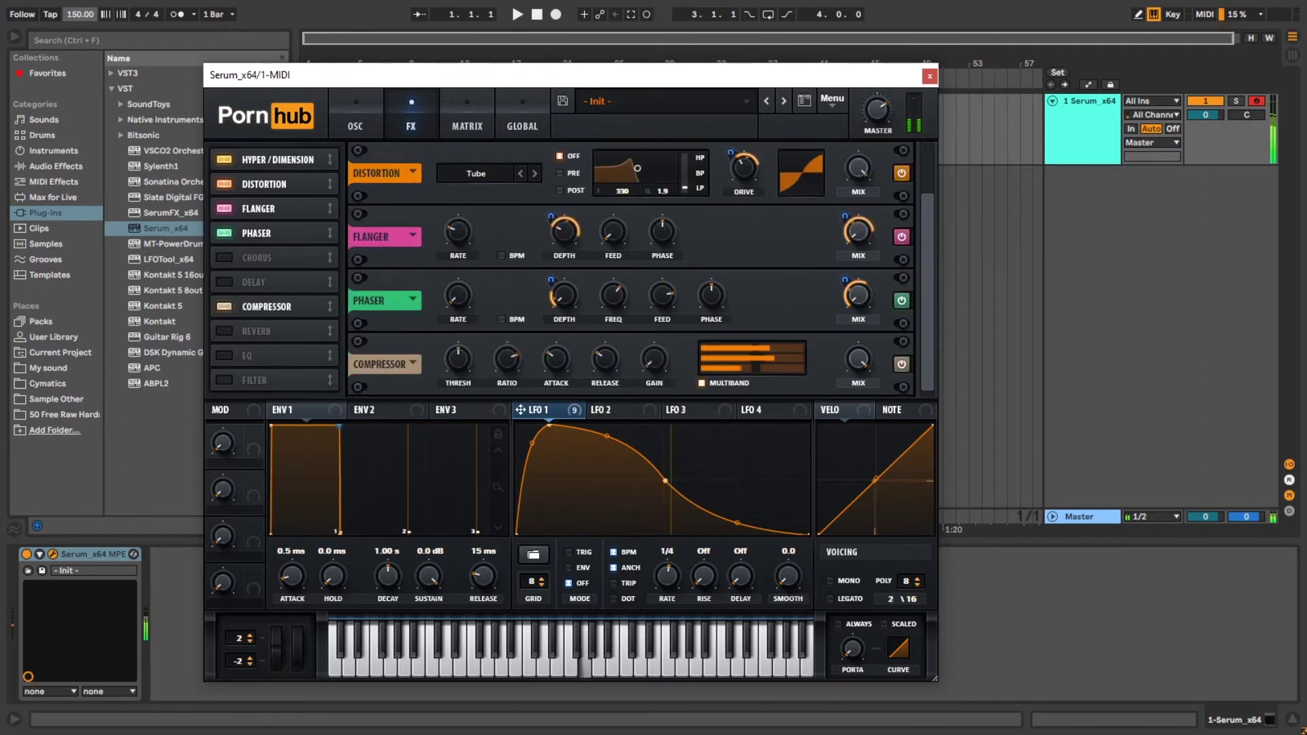
left_click_drag(507, 359, 458, 383)
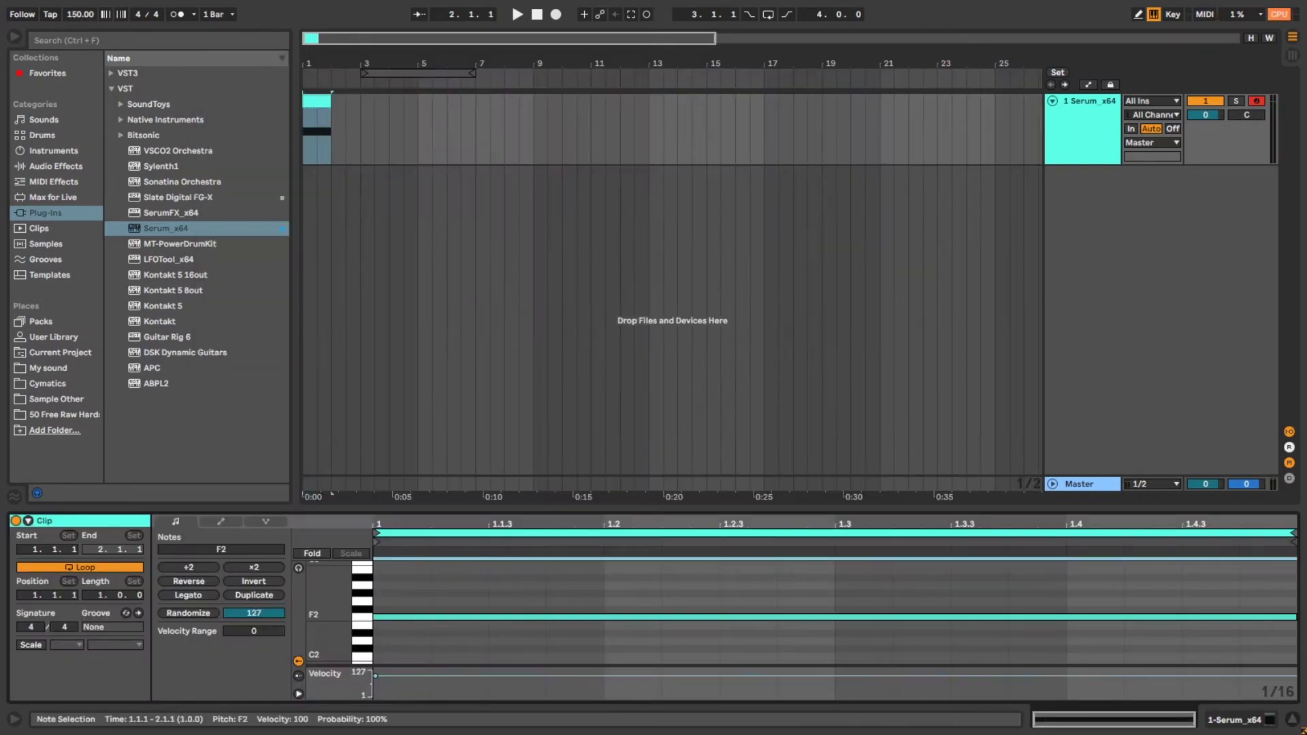
Step: Loop the one-bar F2 clip and play it back
key("space")
scroll(317, 130, "up", 3)
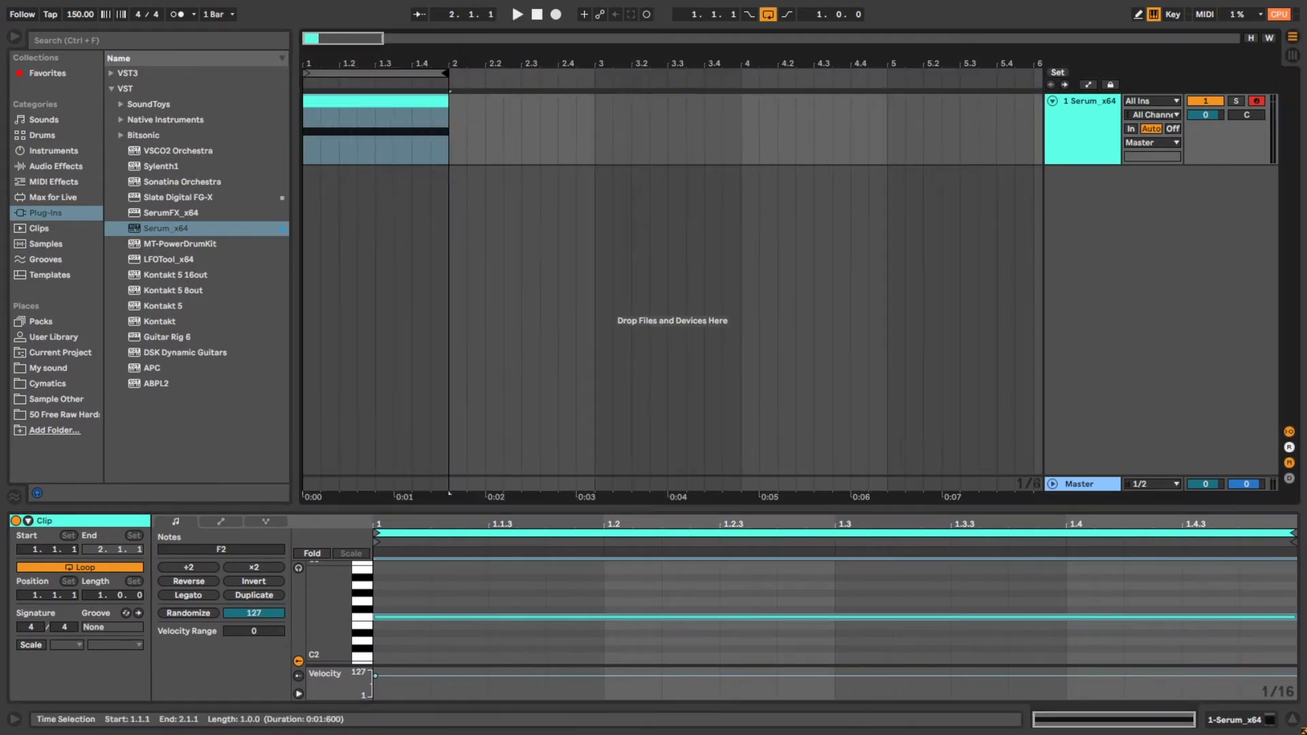
key("space")
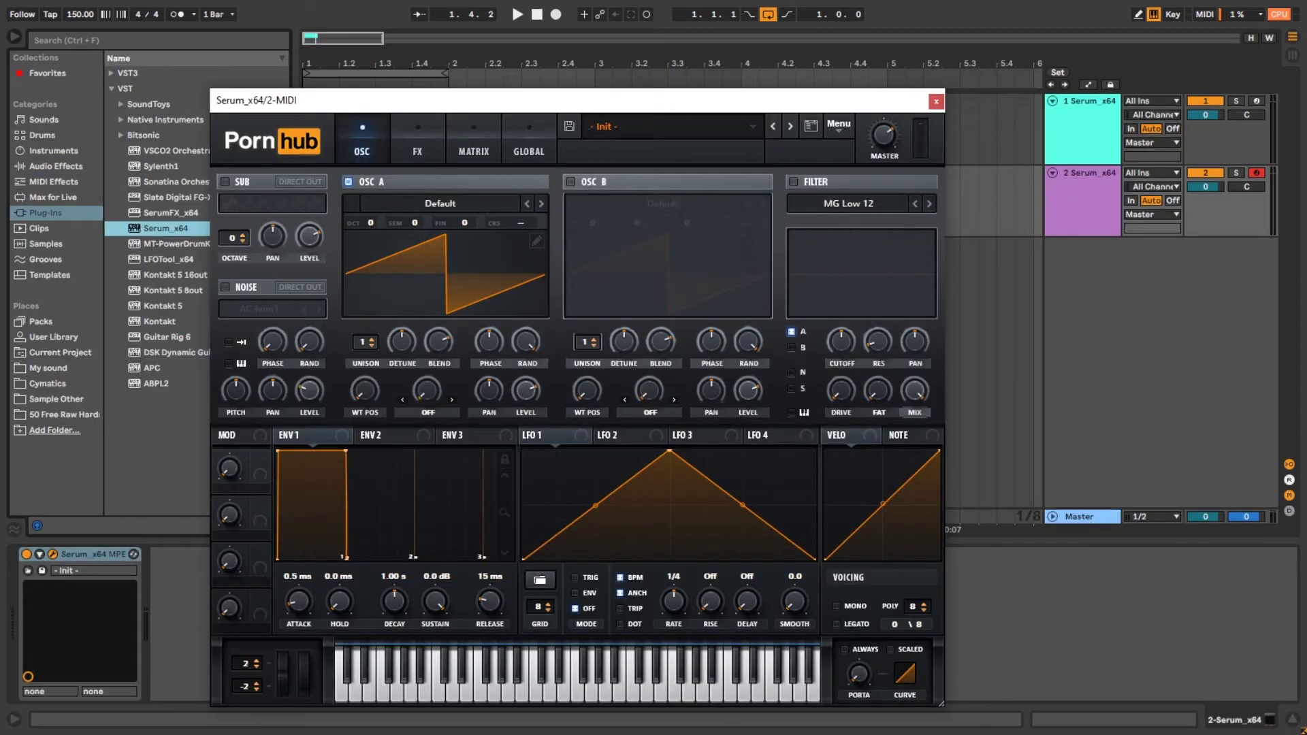
Step: In the second Serum, load the Basic Shapes wavetable into oscillator A and enable the compressor effect with Multiband on
left_click(440, 203)
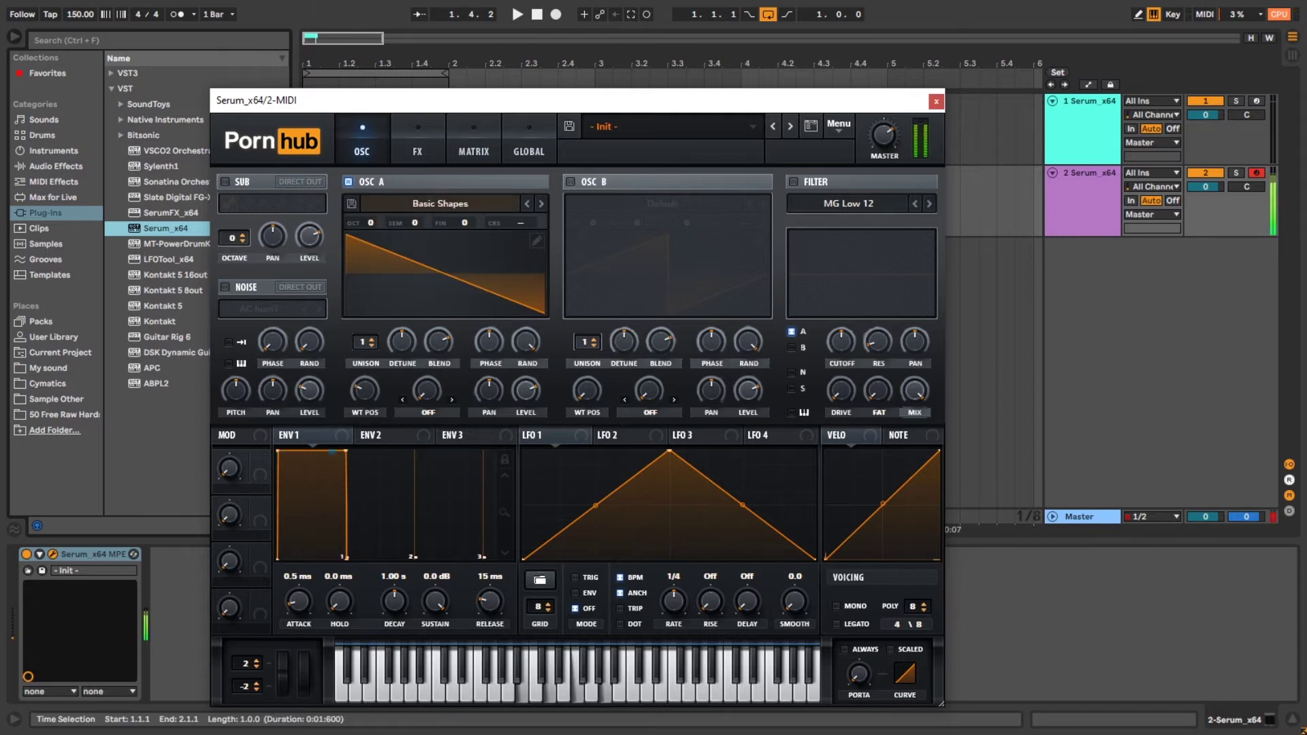
left_click(417, 143)
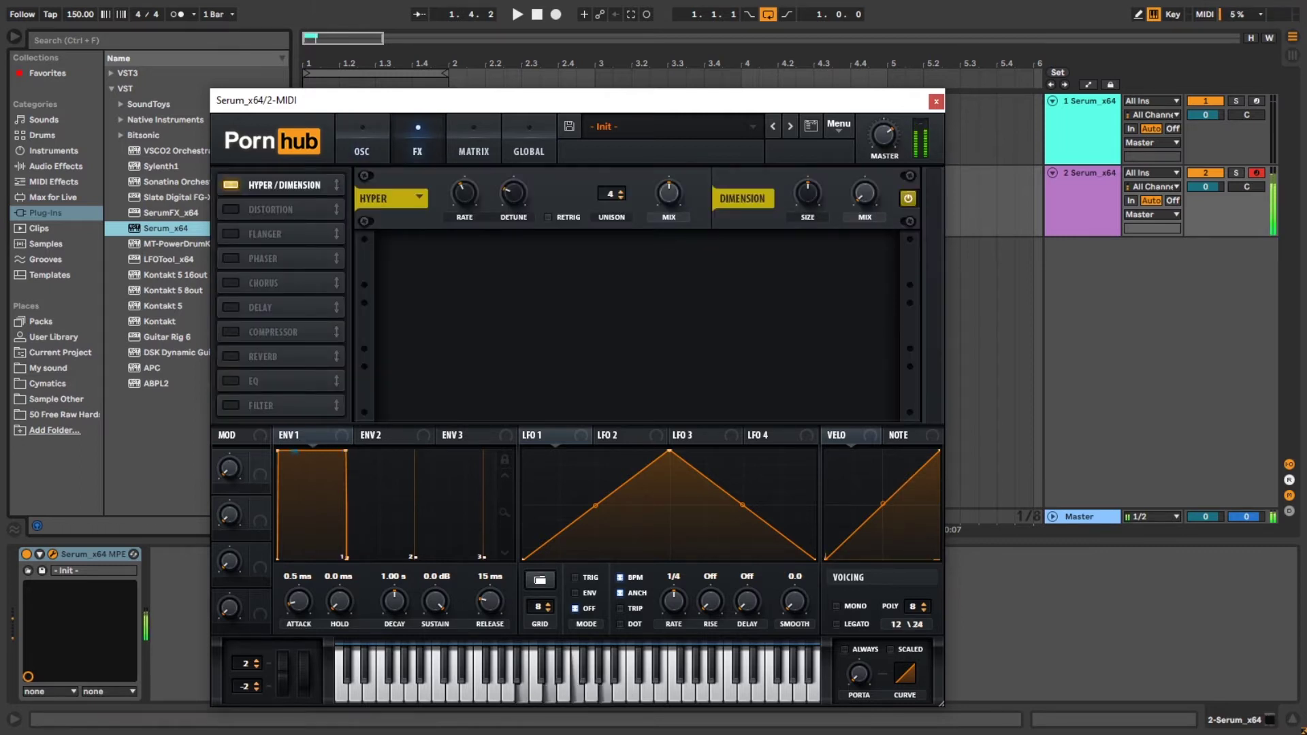
left_click(231, 283)
left_click(231, 283)
left_click(231, 332)
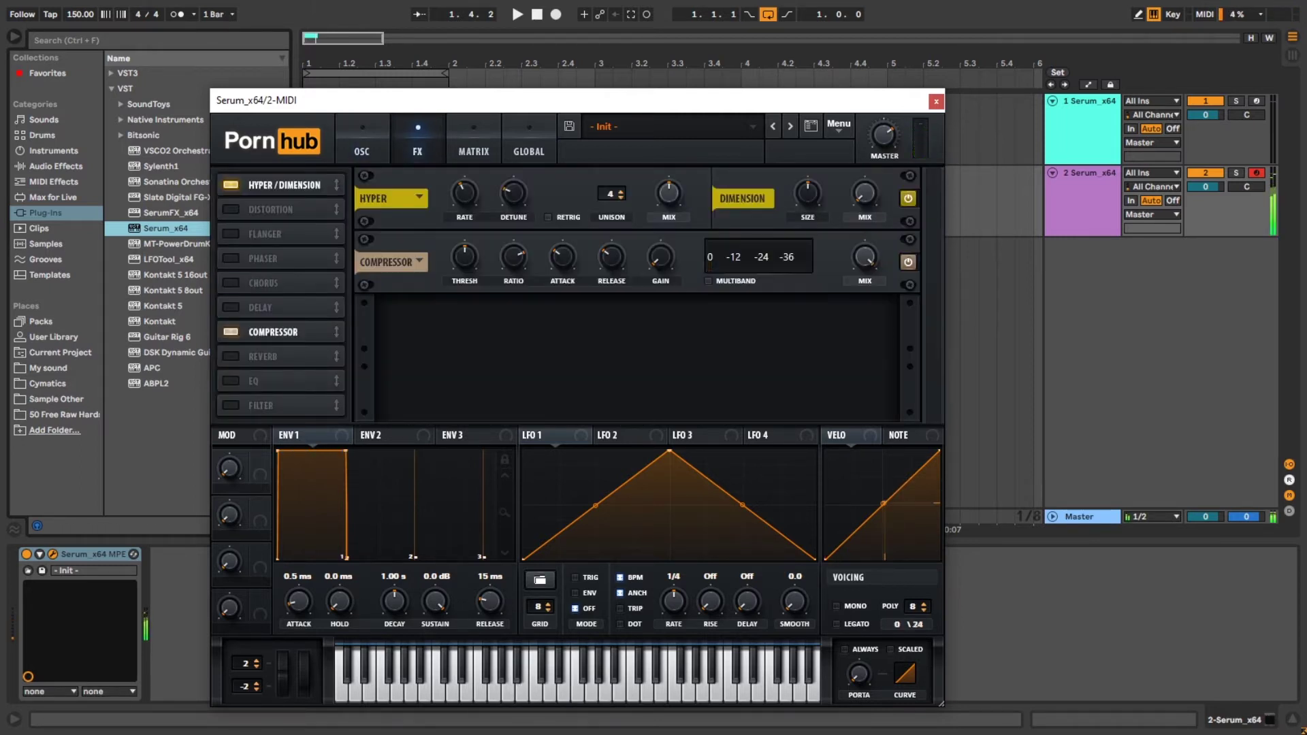
left_click(708, 280)
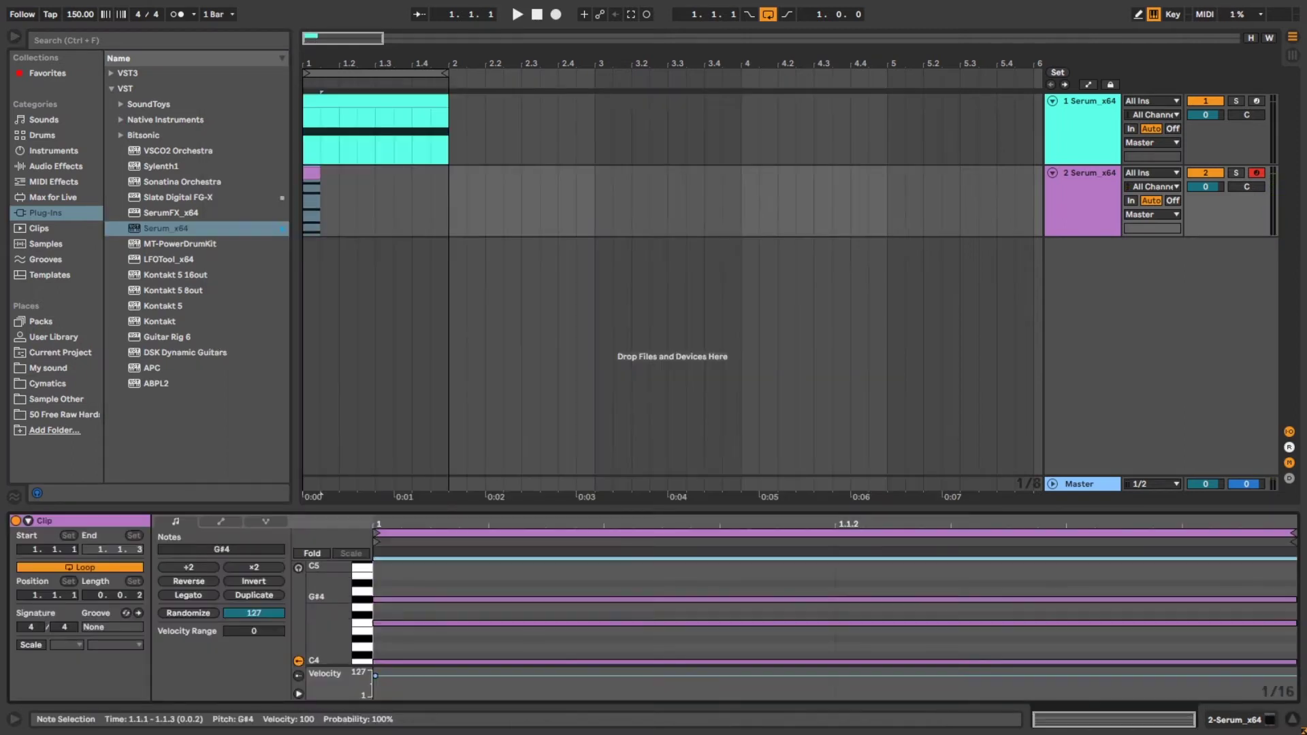
Step: Audition the short chord clip and freeze the second Serum track
key("space")
key("space")
key("ctrl+z")
left_click(1083, 173)
right_click(902, 203)
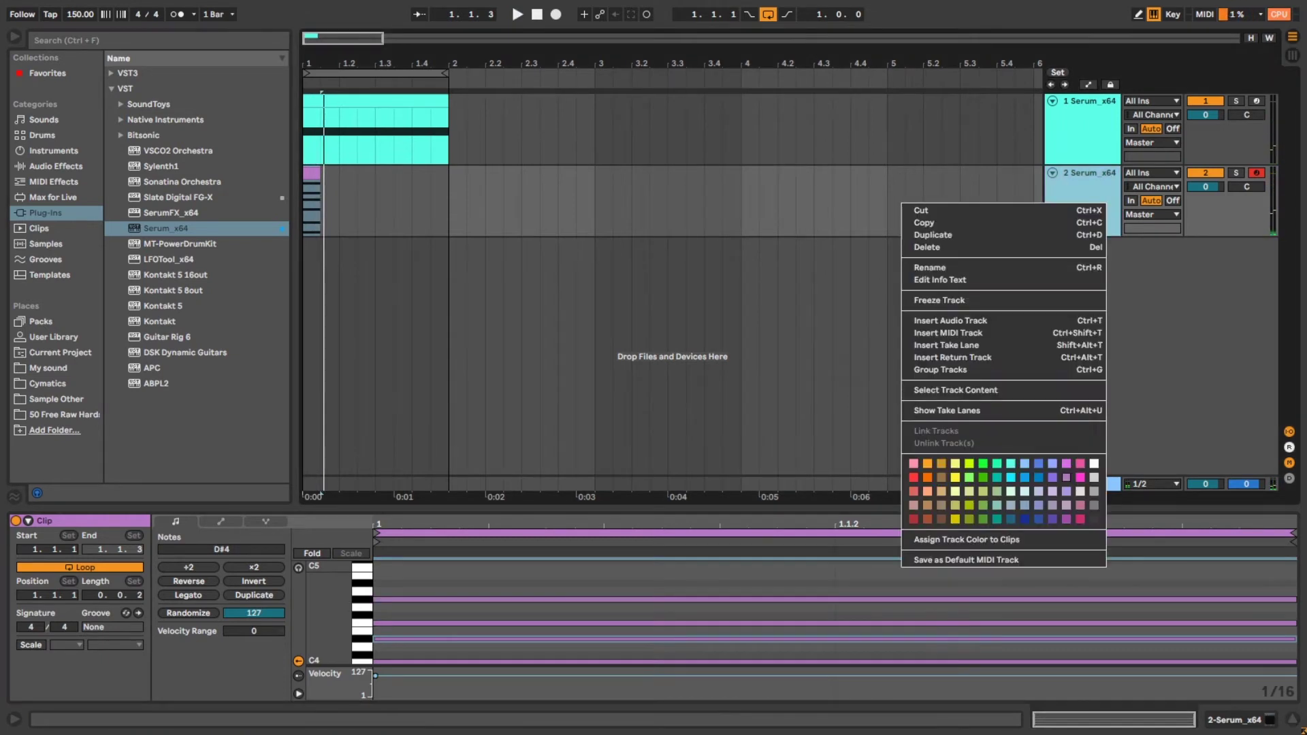
key("Escape")
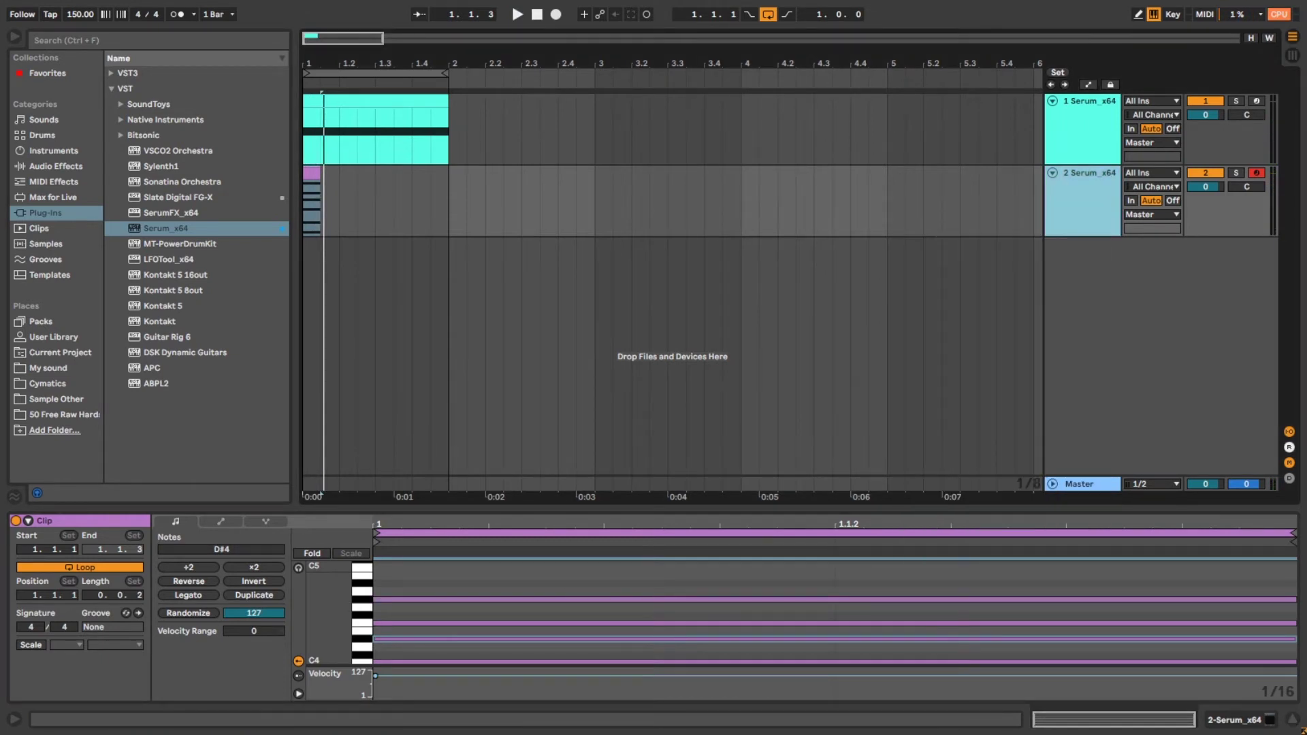
right_click(1091, 216)
left_click(1123, 312)
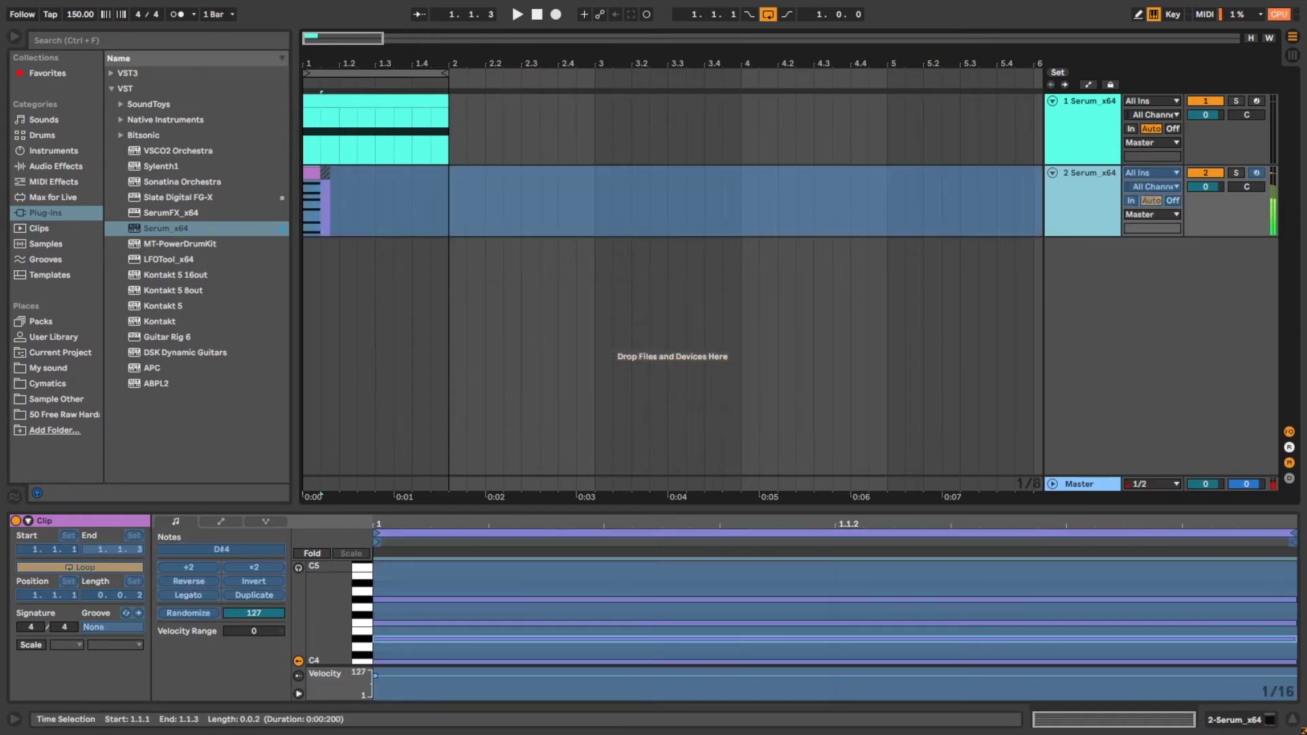
Step: Insert an audio track below the frozen Serum track and copy the frozen chord clip onto it
right_click(904, 180)
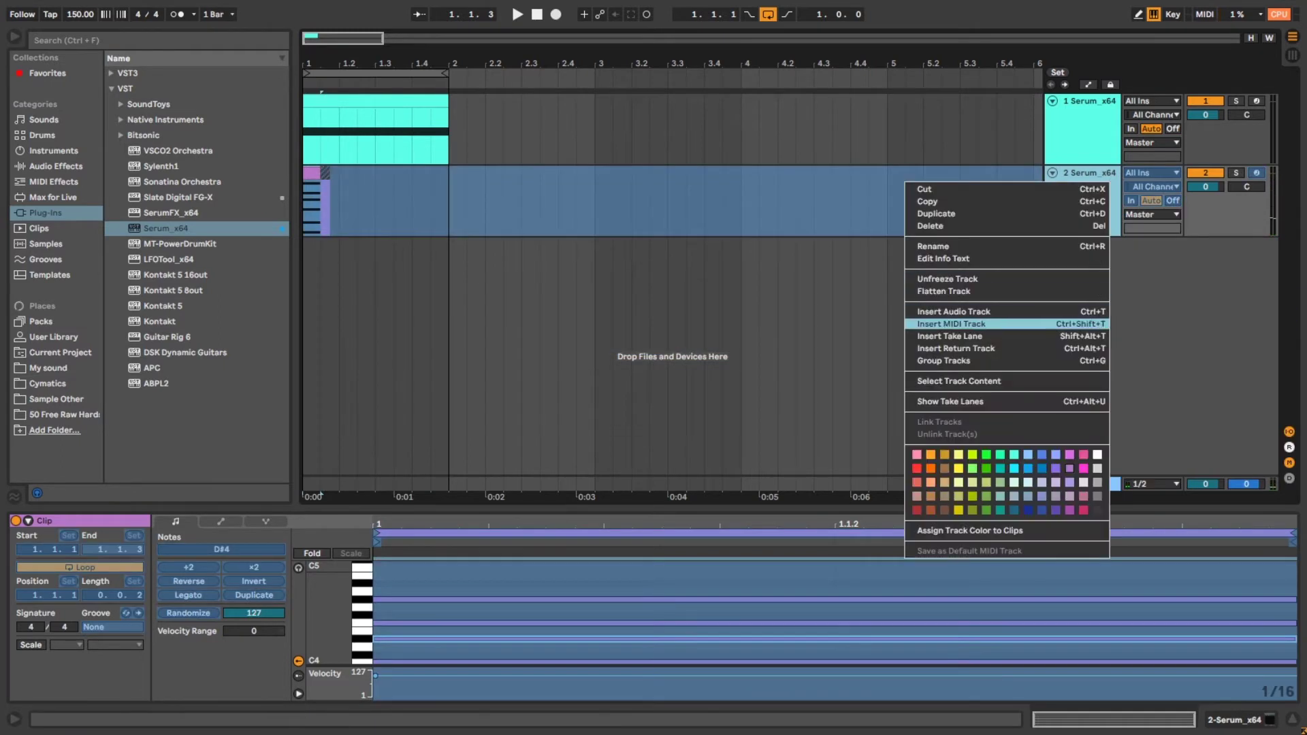
left_click(953, 325)
left_click(312, 173)
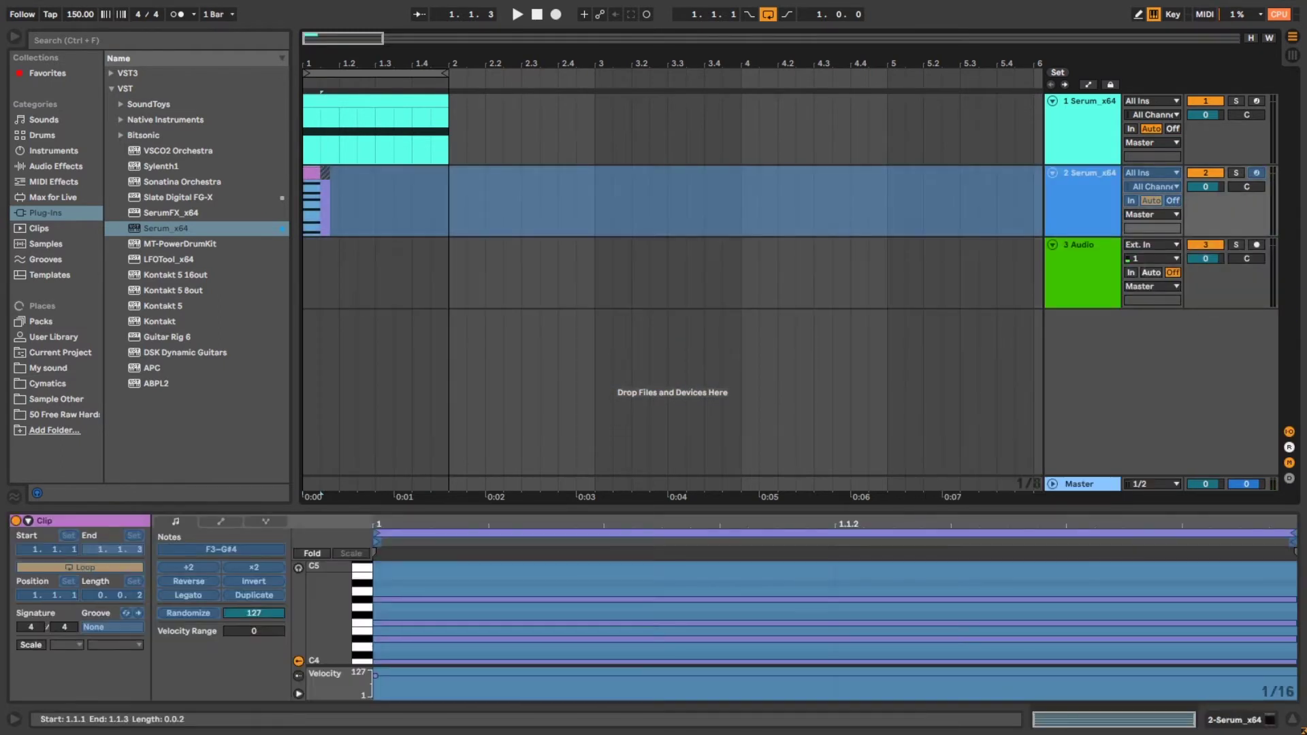
left_click_drag(311, 173, 311, 245)
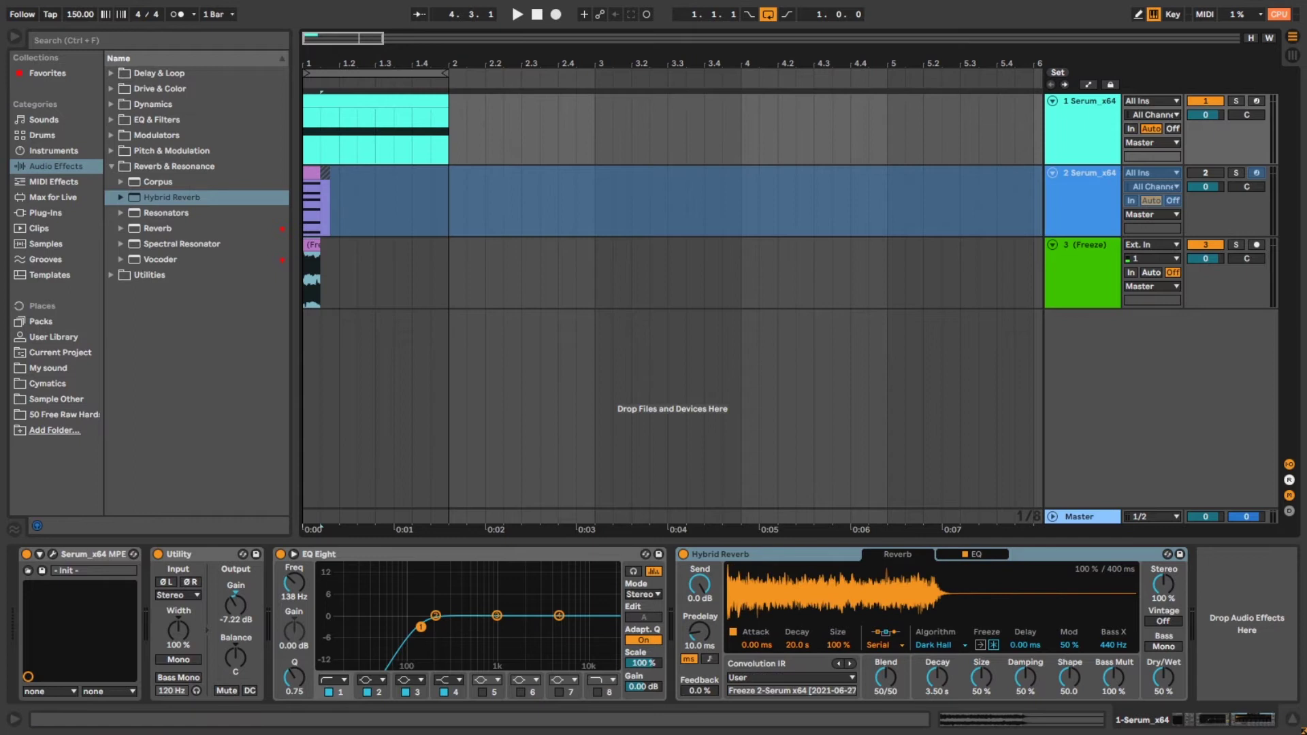
Step: Set the first Serum track's Hybrid Reverb to 81% Dry/Wet and 132 ms Decay, checking the sound in playback
key("space")
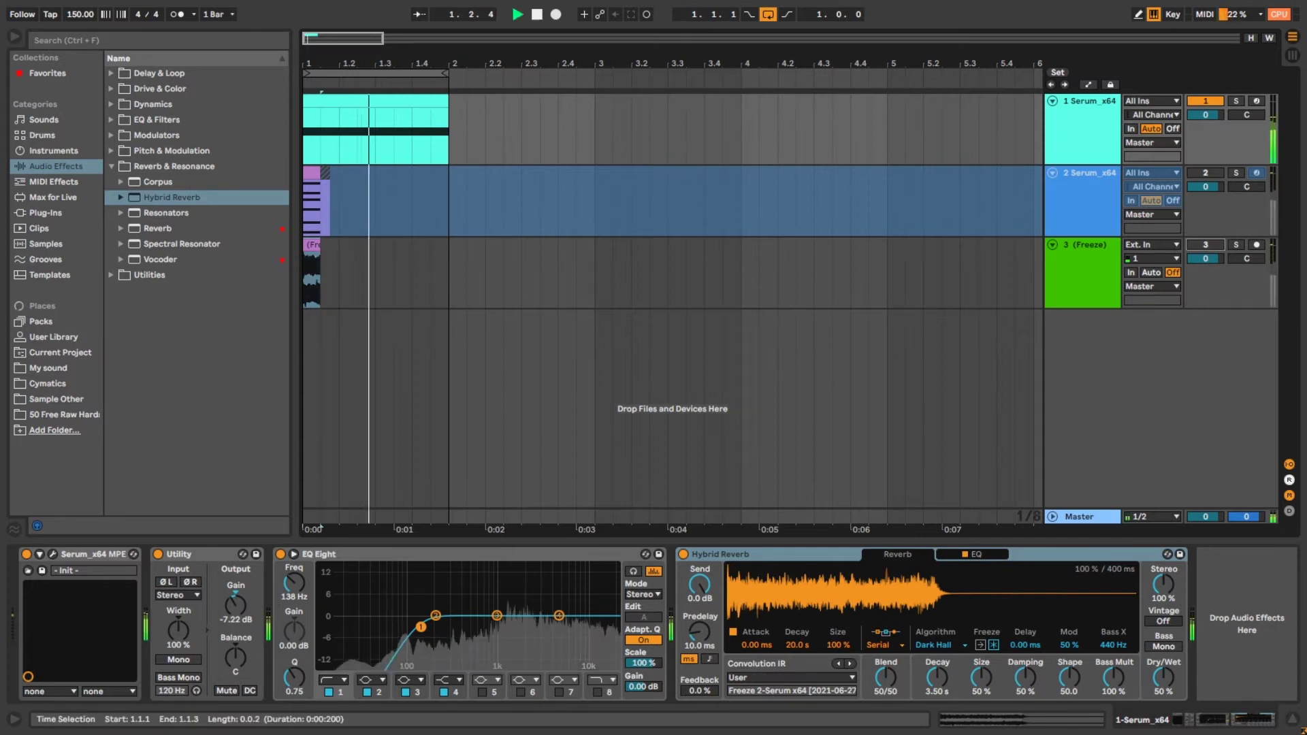
key("space")
left_click_drag(1163, 678, 1163, 633)
key("space")
left_click_drag(797, 645, 797, 674)
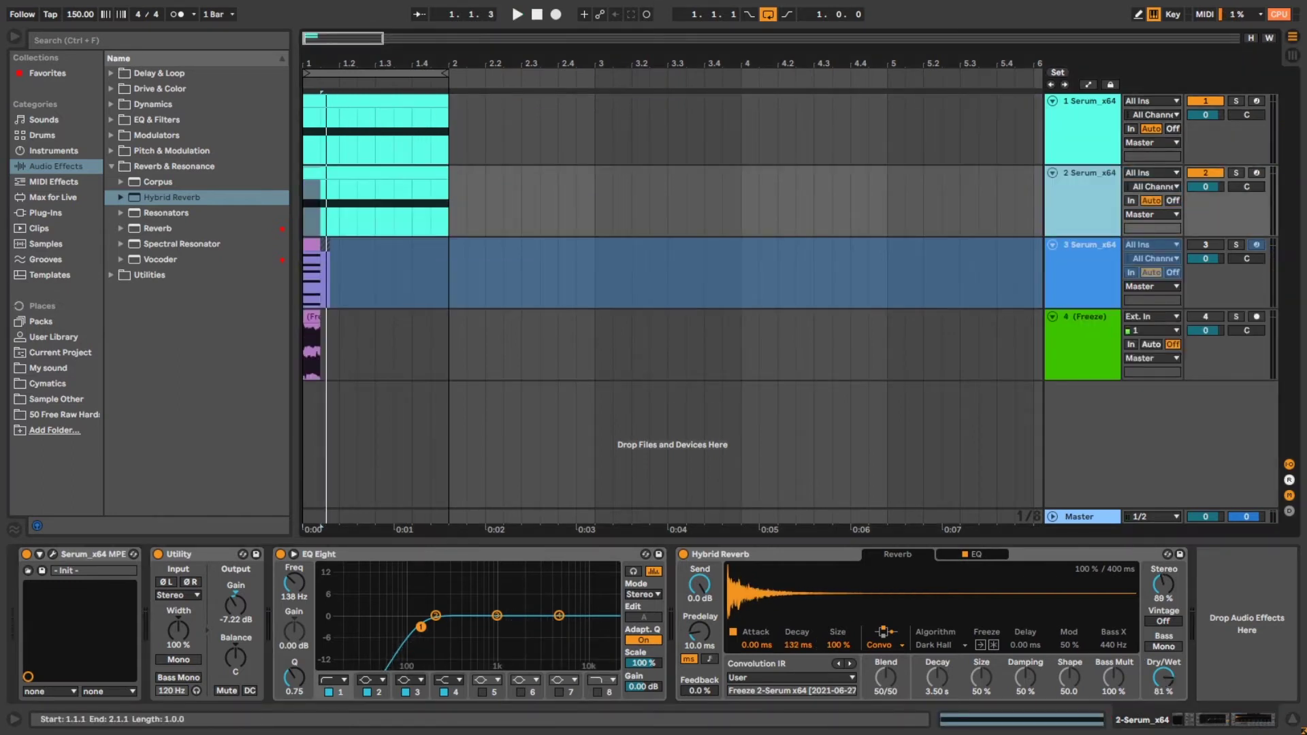
Step: Hide the plug-in window and turn EQ Eight and Hybrid Reverb back on for the second Serum track, checking them in playback
left_click(376, 173)
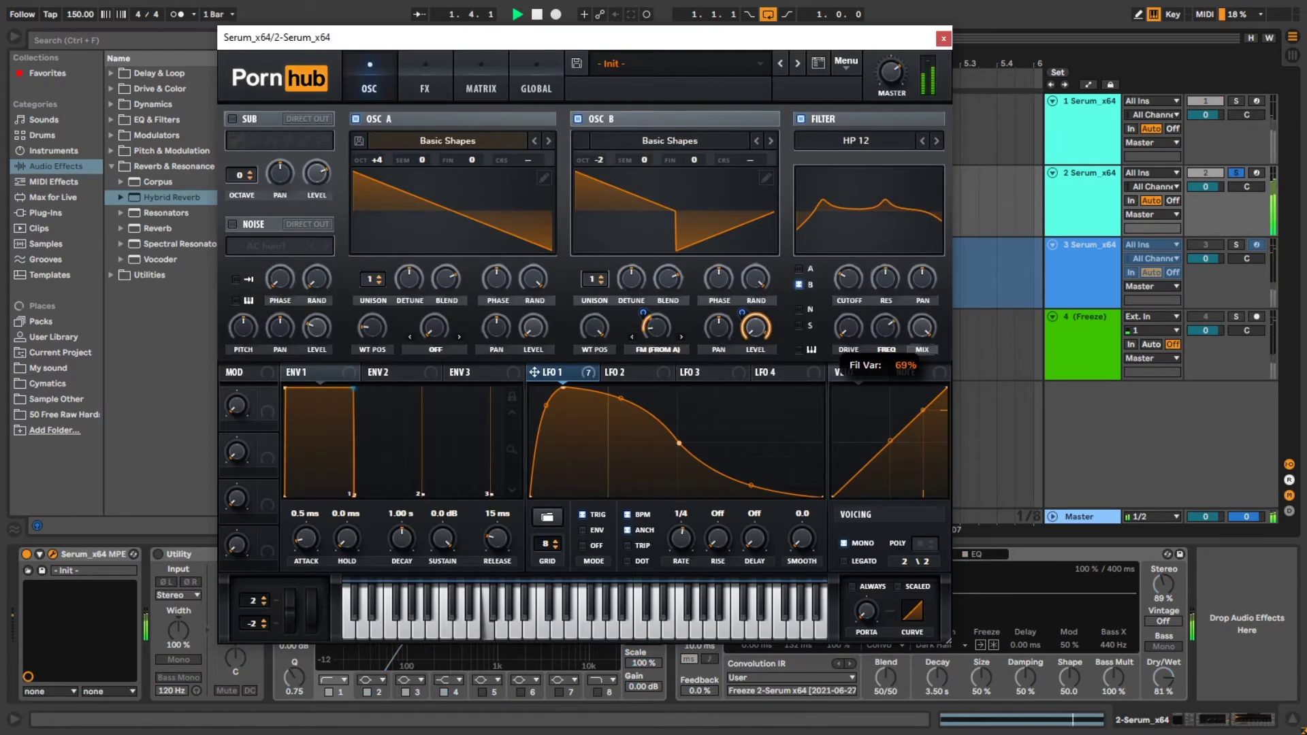
key("ctrl+alt+p")
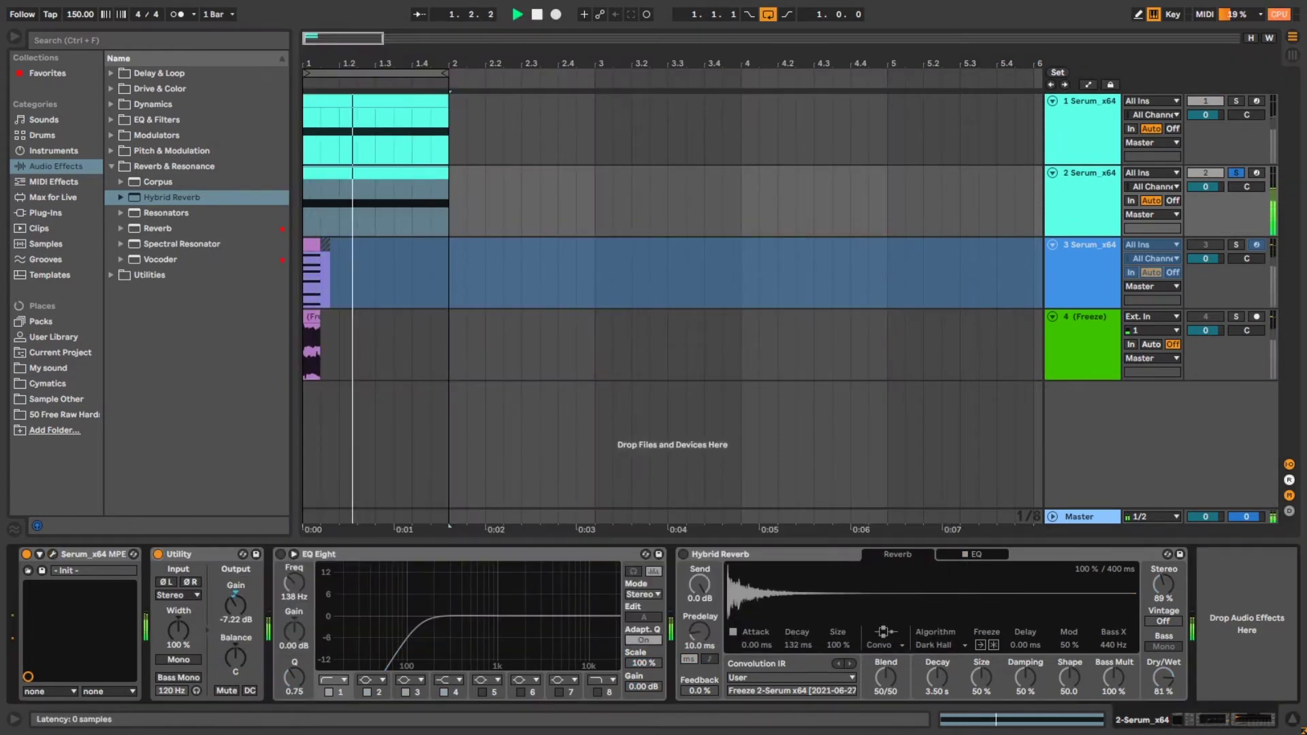
key("0")
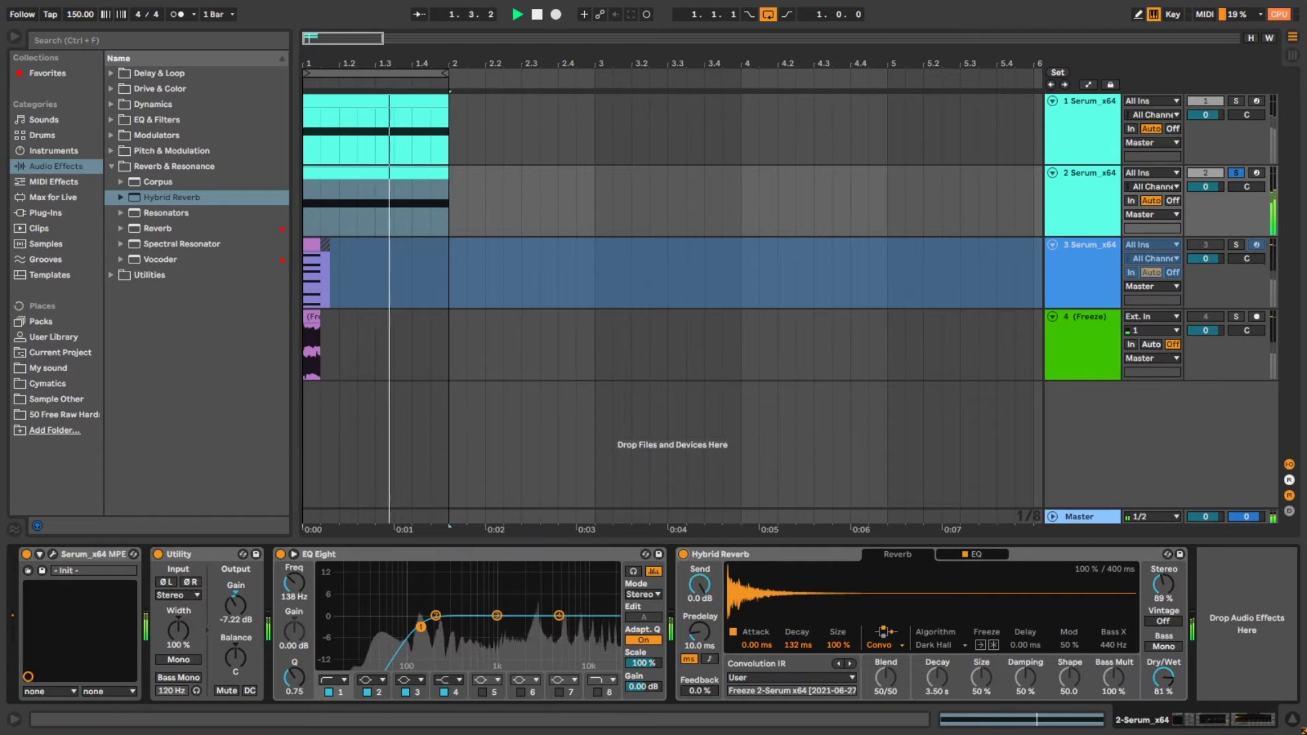
key("space")
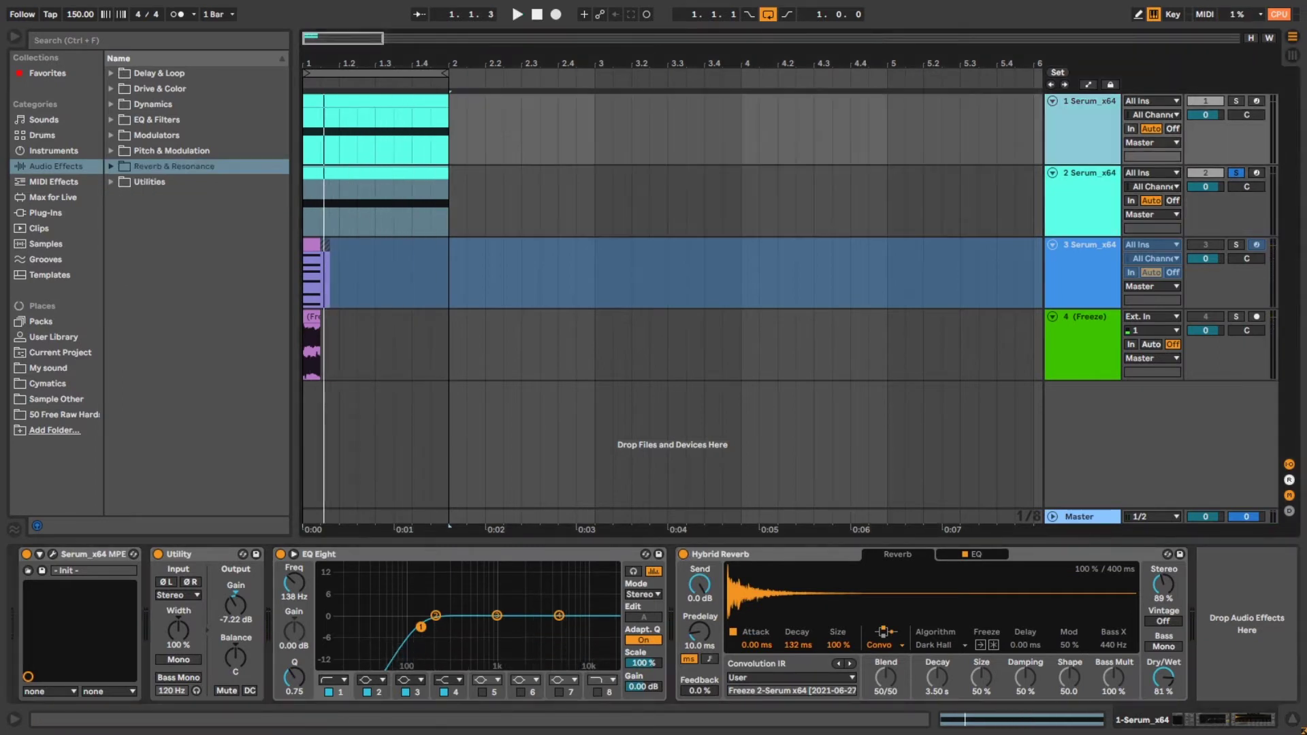
Step: Unsolo the second Serum track and play both Serum layers together
left_click(1235, 173)
key("space")
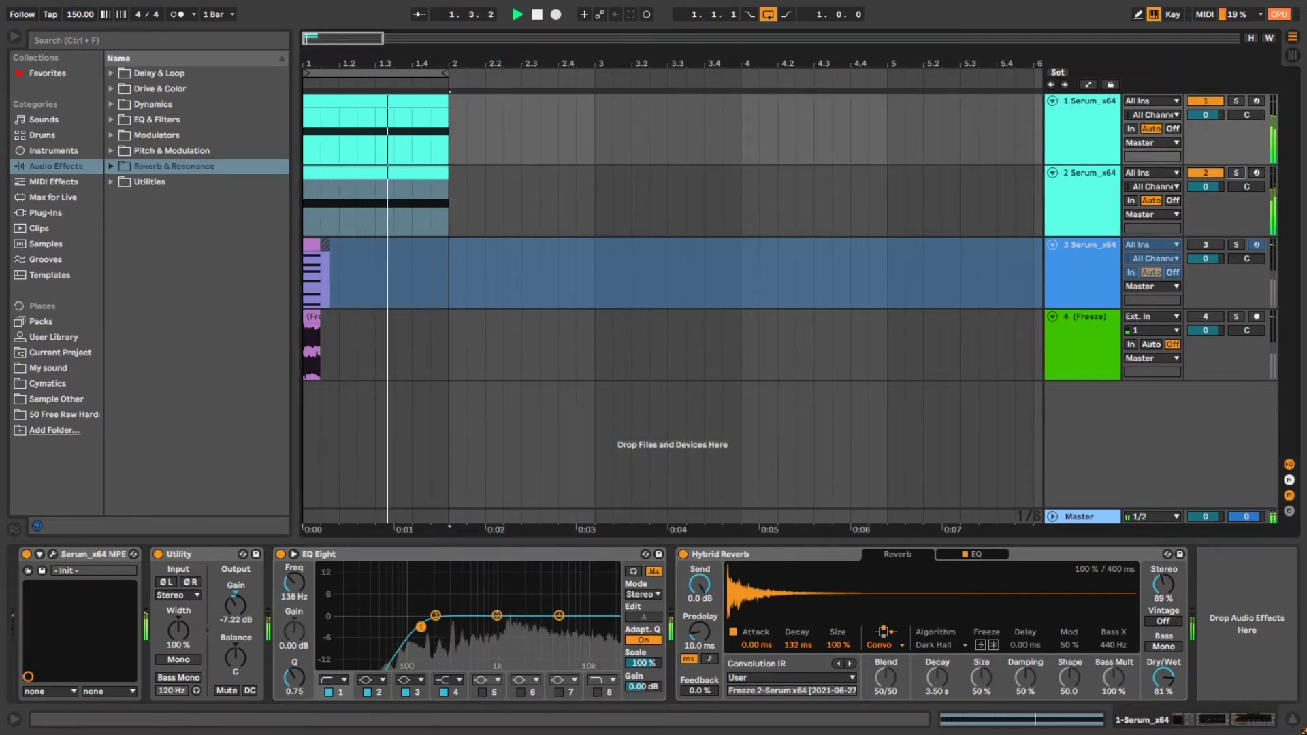
key("space")
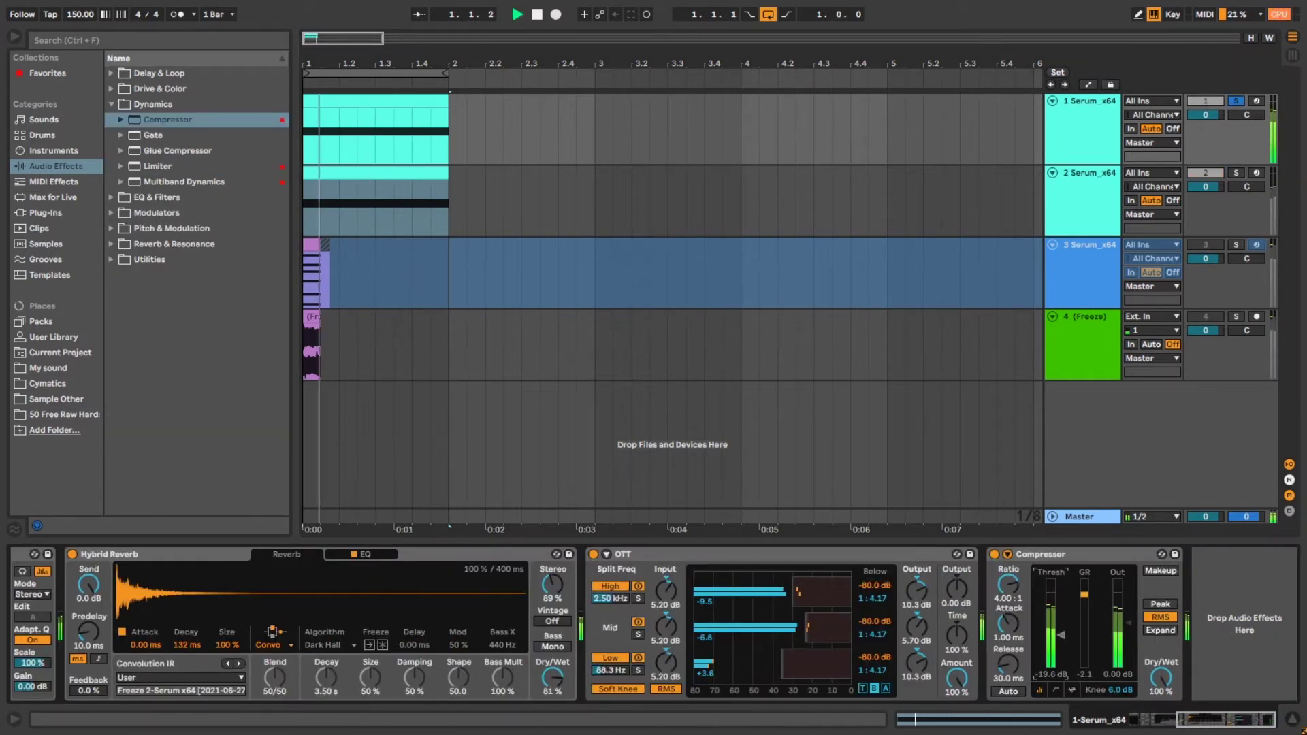
Step: Set the first Serum track's volume to -4.0 dB in the mixer and return to the arrangement
key("Tab")
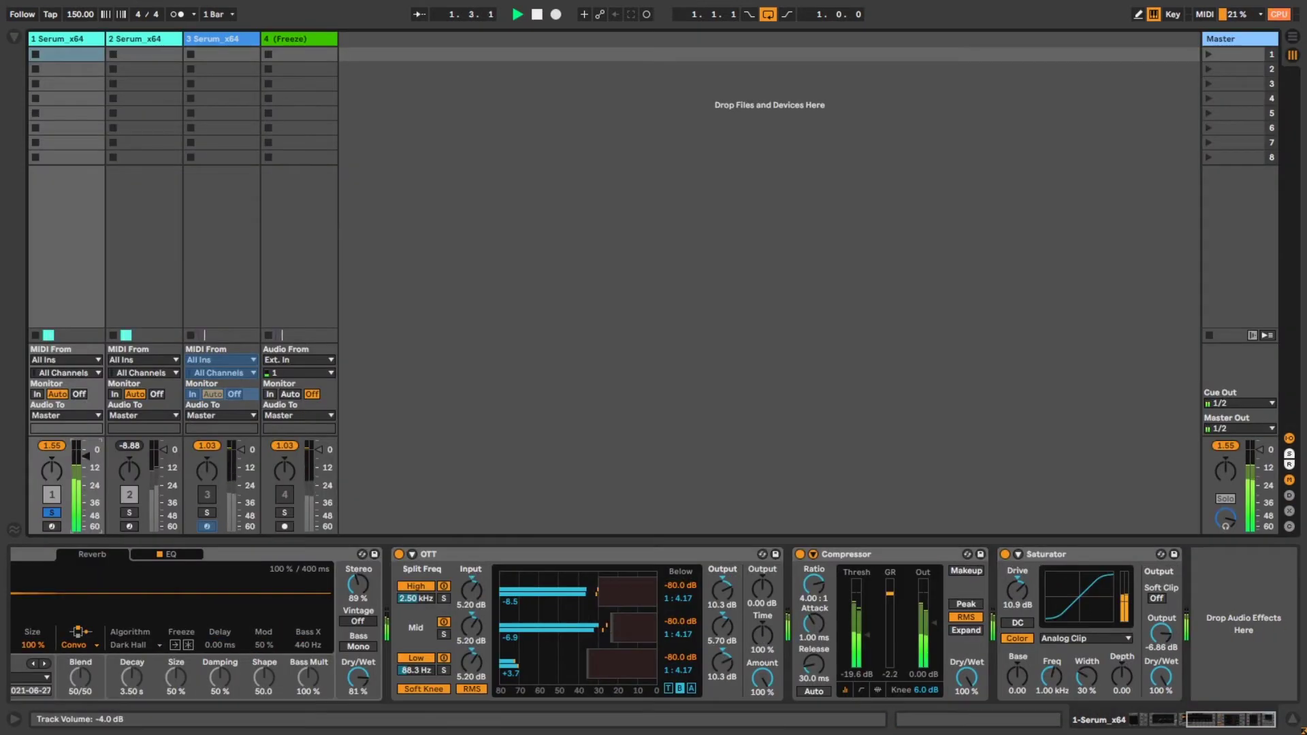
key("Tab")
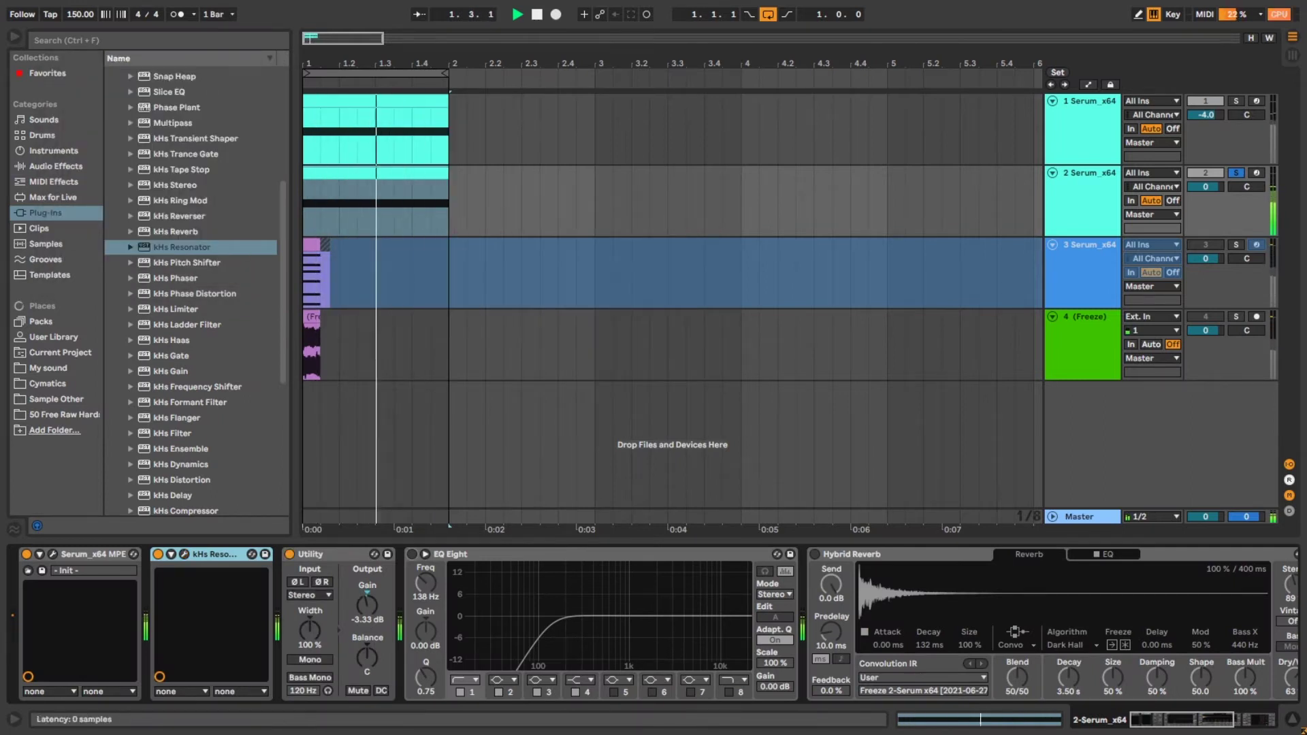
Step: Freeze both Serum tracks
scroll(653, 623, "right", 1)
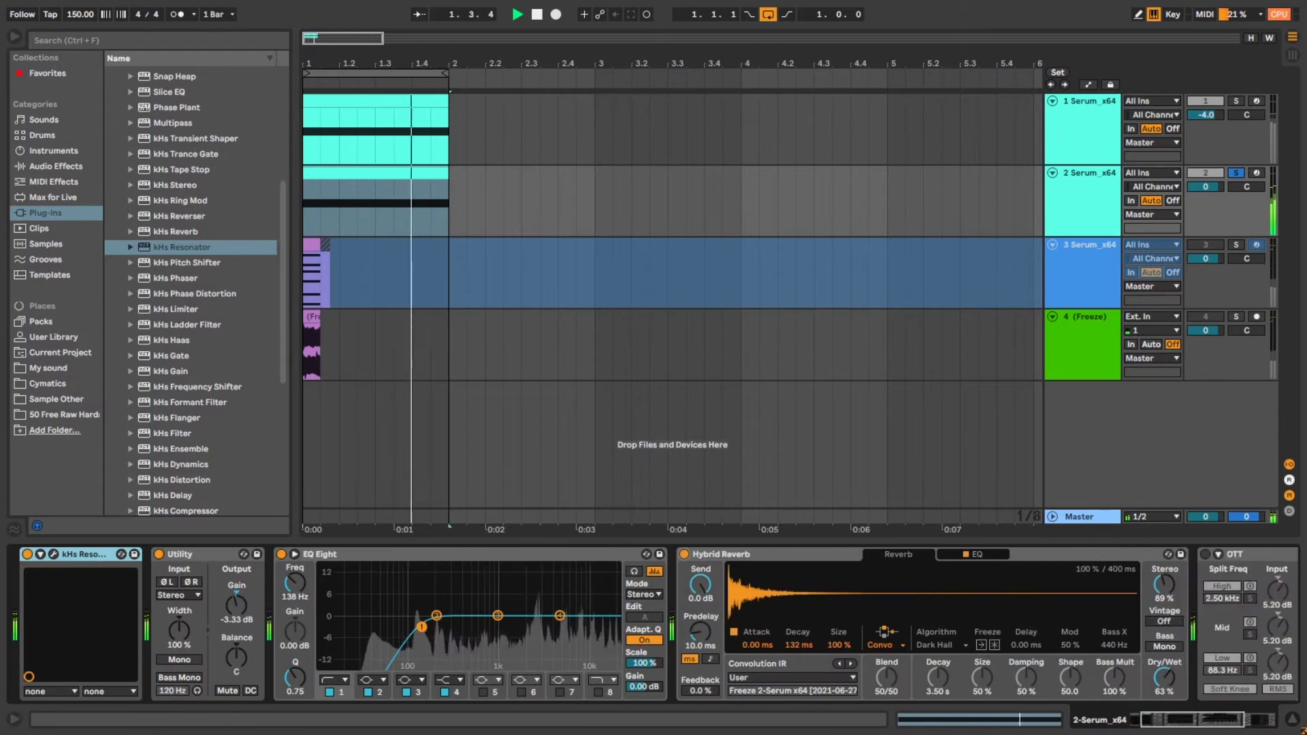
scroll(654, 623, "right", 1)
scroll(654, 623, "right", 2)
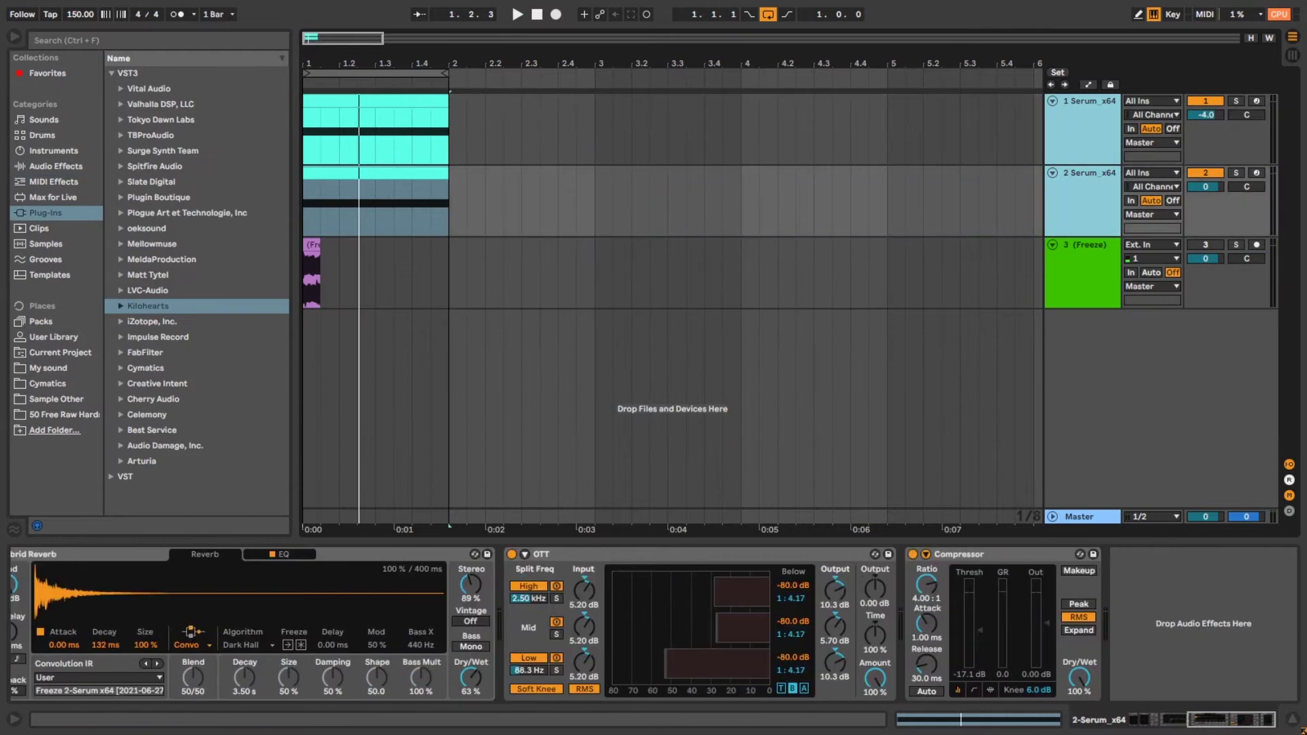
right_click(1088, 193)
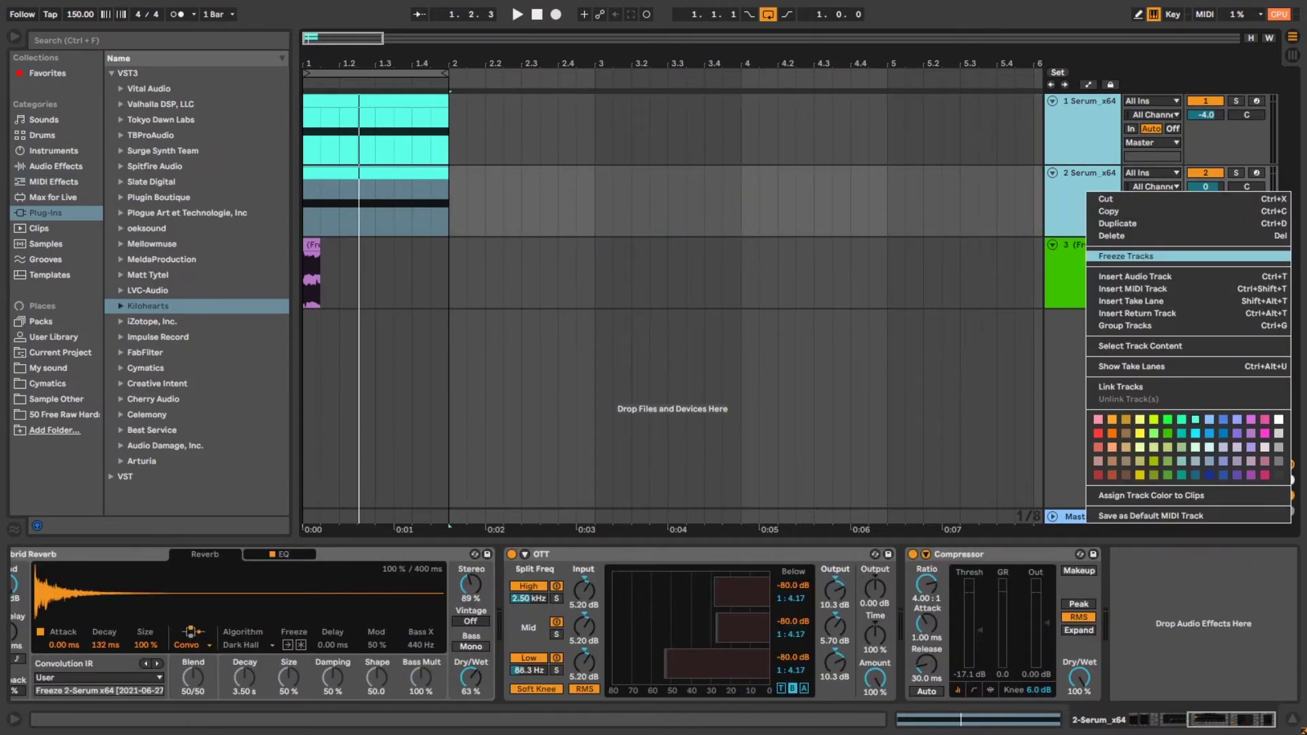
left_click(1127, 256)
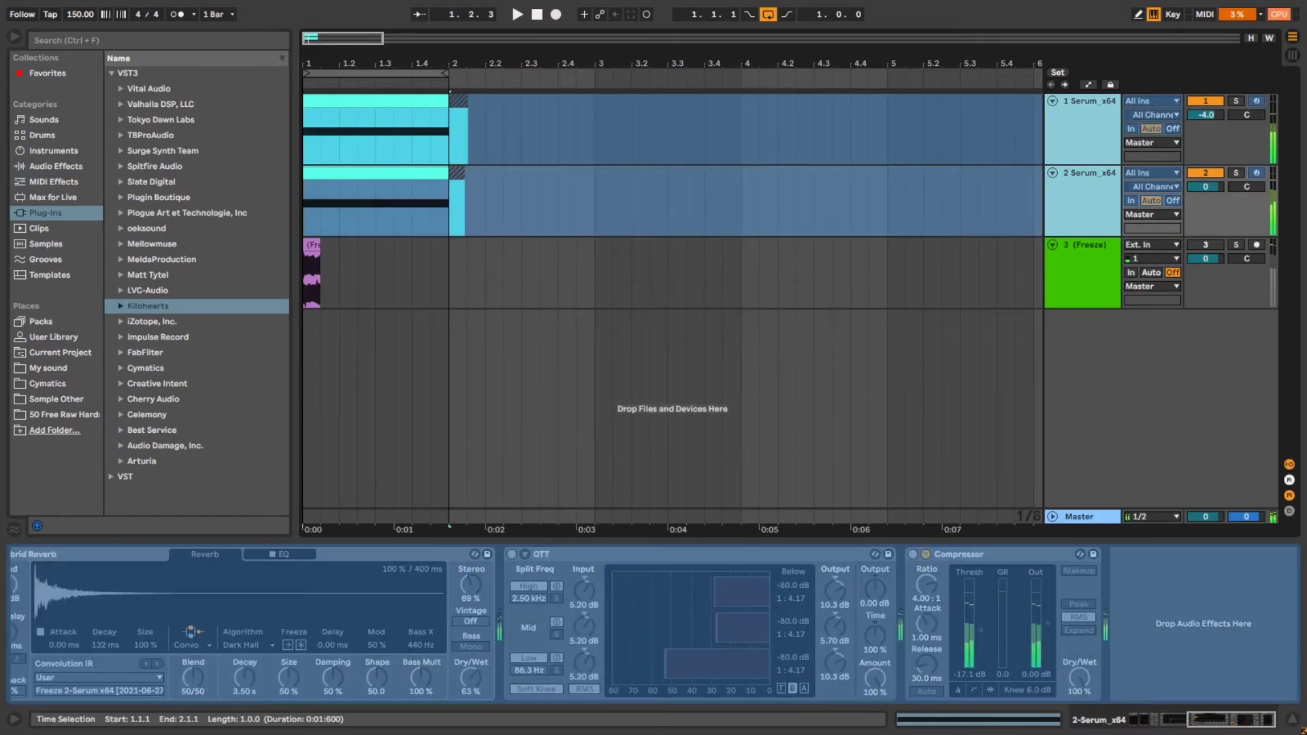
Step: Add the Surge synth from Surge Synth Team on a new track
left_click(121, 150)
left_click_drag(165, 182, 672, 409)
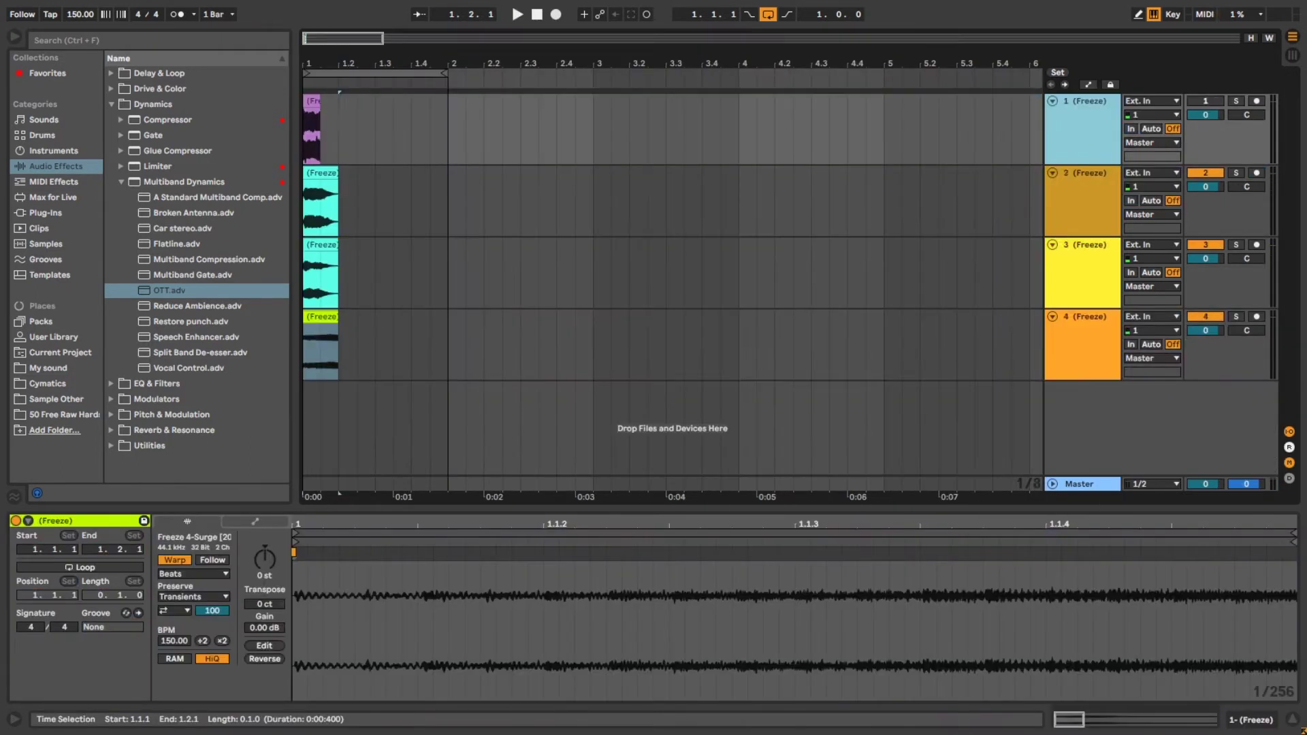
Step: Play the frozen layers and add a fade-in at the start of the first track's clip
key("space")
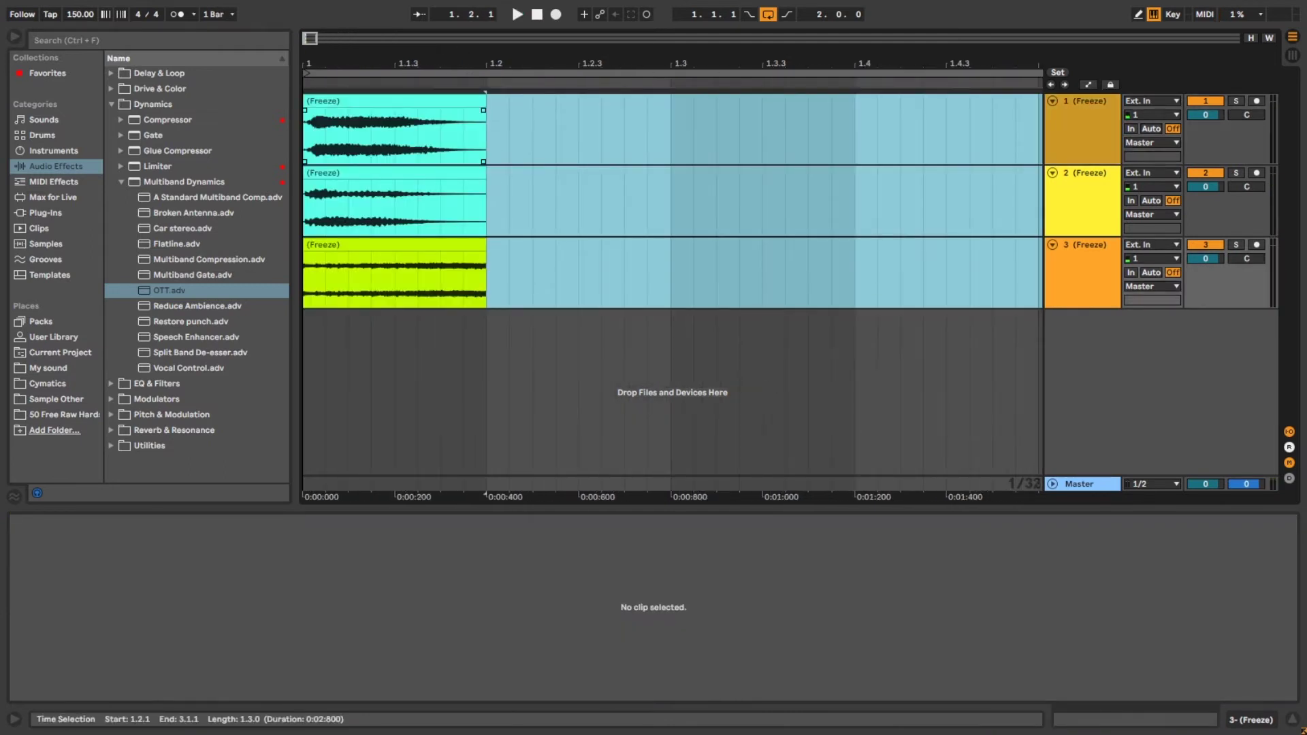
left_click_drag(305, 110, 369, 109)
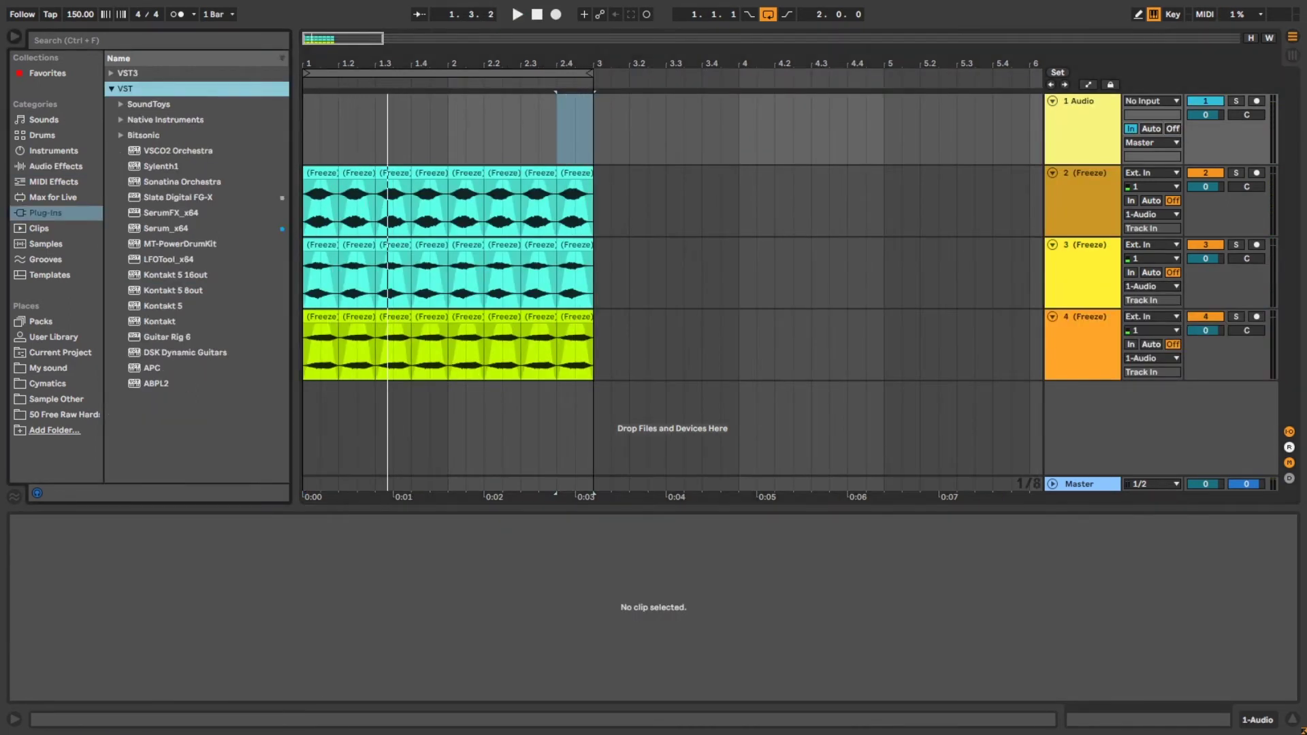
Step: Choose the LFOTool_x64 plug-in from the VST list for the first audio track
left_click(120, 134)
left_click(120, 135)
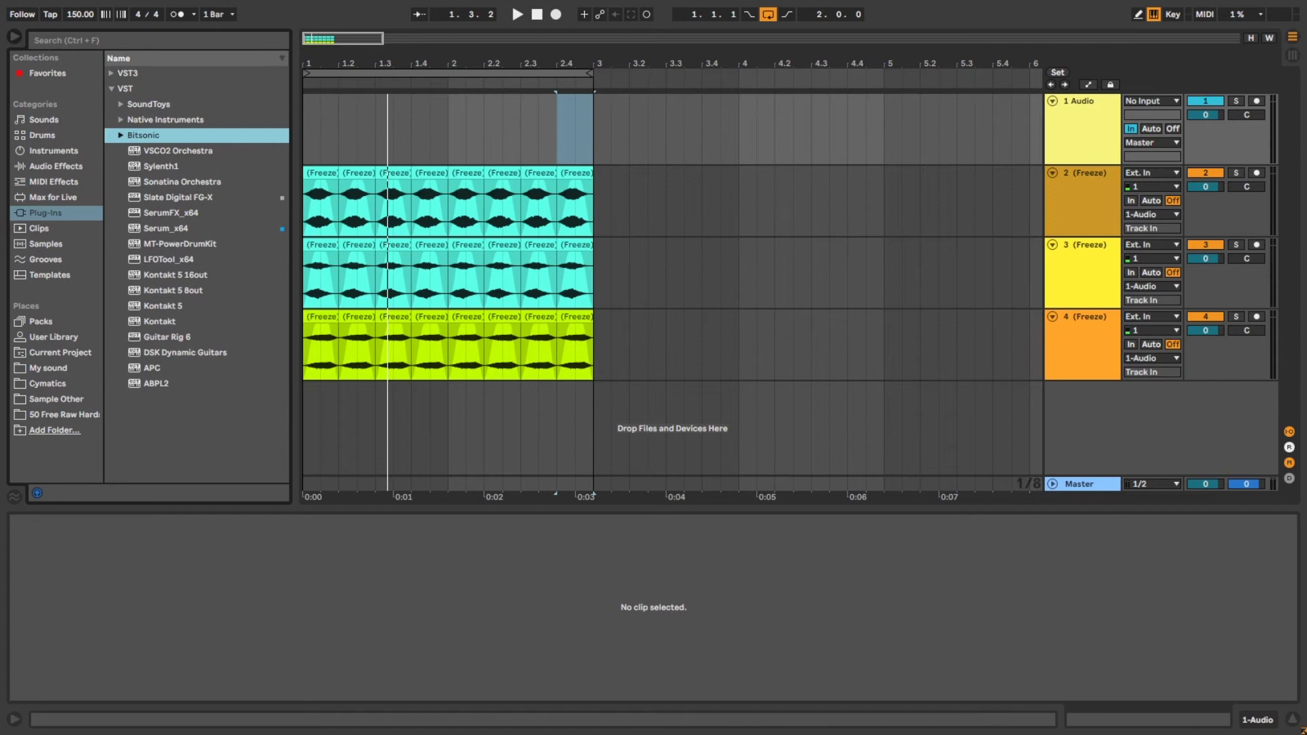
left_click(169, 260)
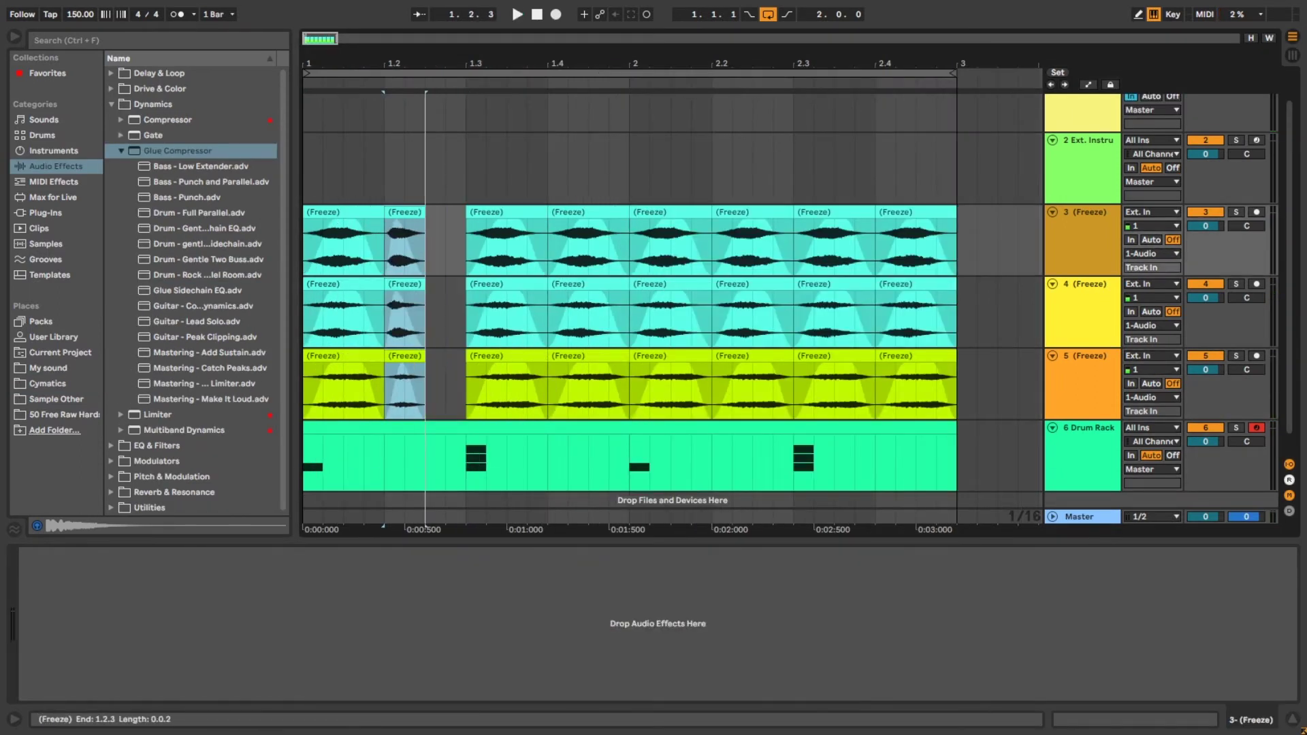
Step: Duplicate the shortened freeze clips on all three freeze tracks into the gap before beat 1.3 and play the arrangement
key("ctrl+d")
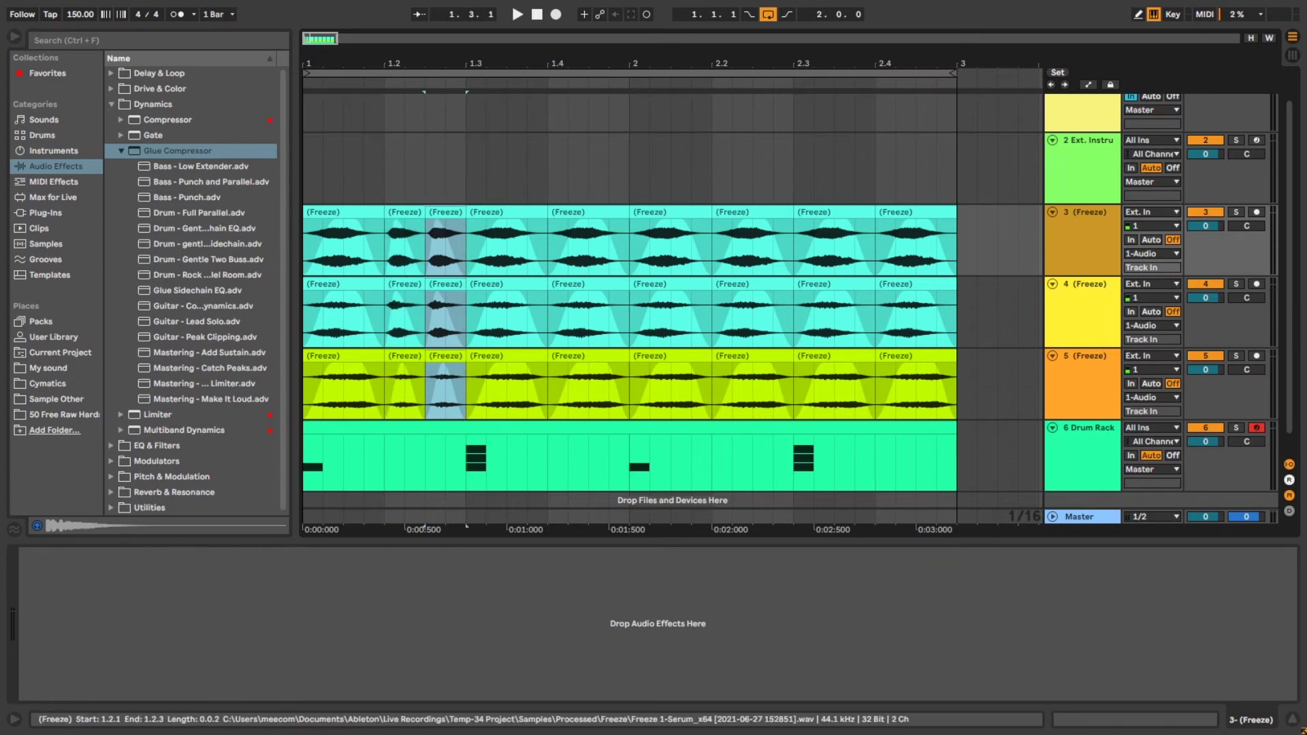
left_click(307, 246)
key("space")
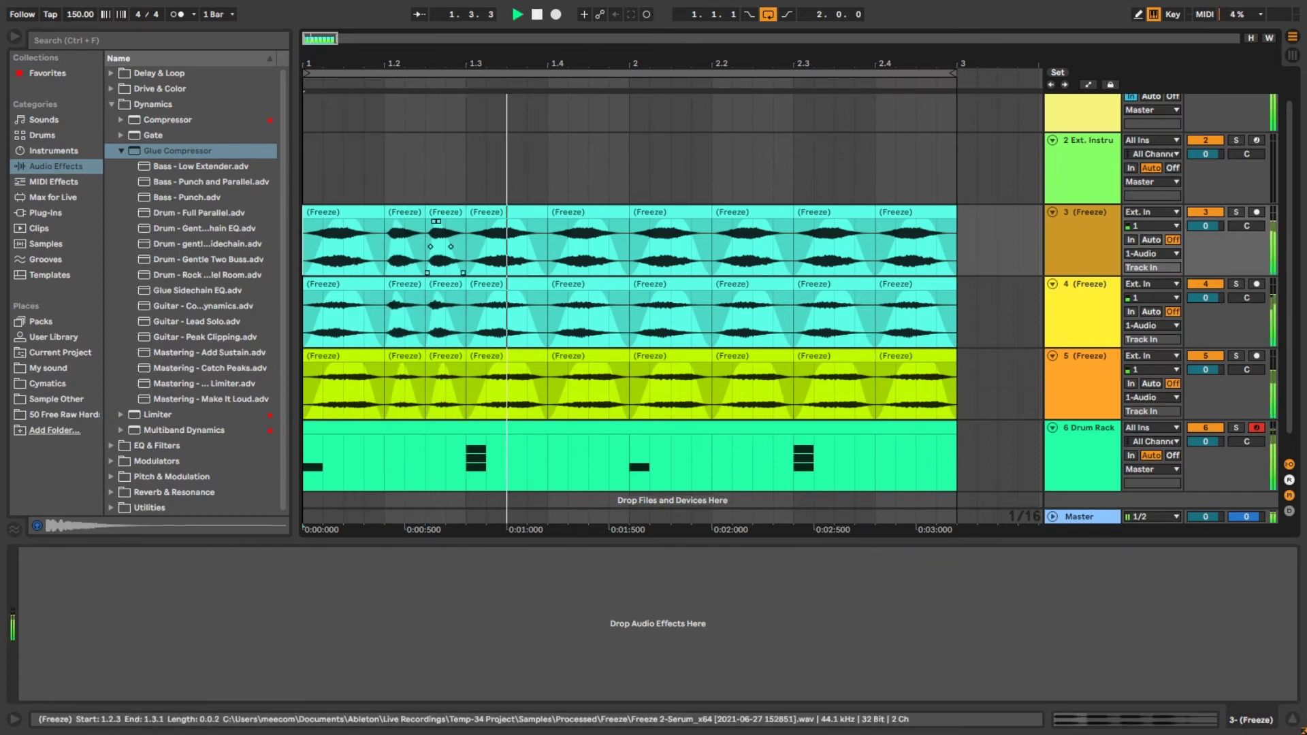
Step: Lower the level of oscillator B in the Serum_x64 instrument on track 7
key("minus")
key("minus")
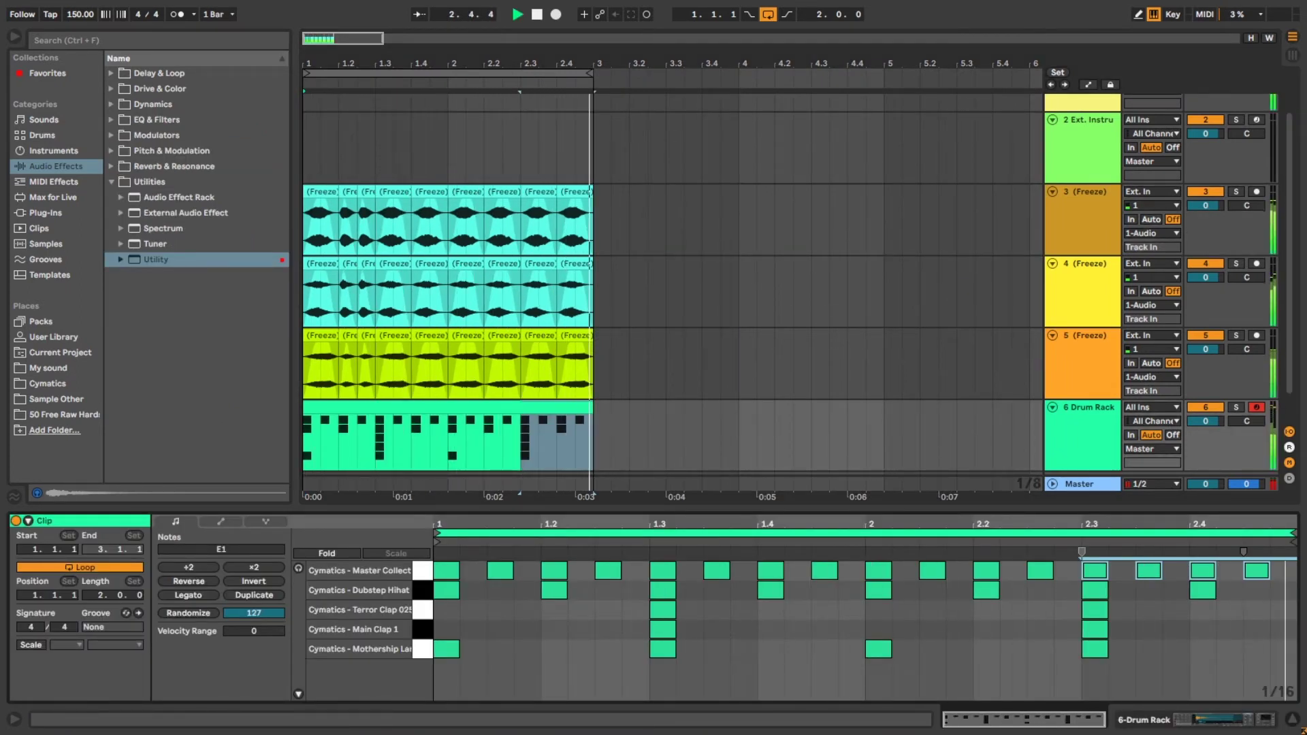
left_click(1082, 407)
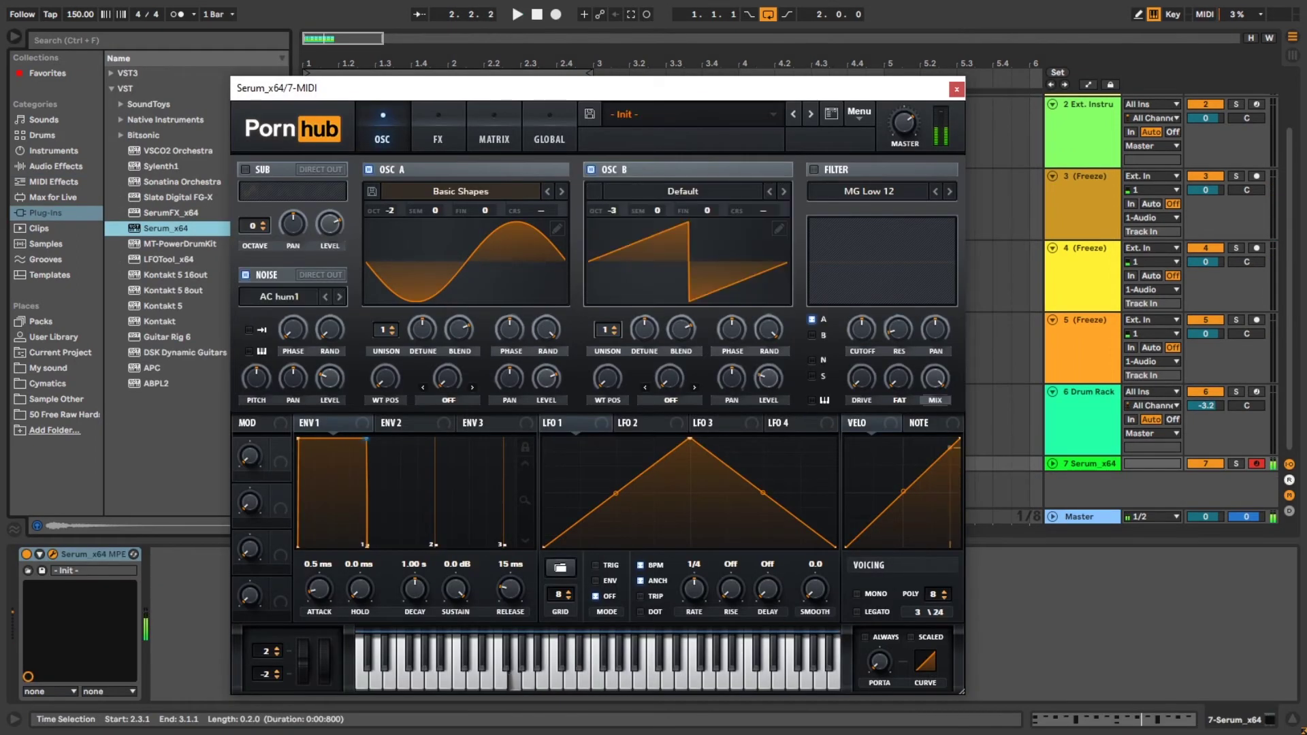
left_click_drag(768, 378, 768, 395)
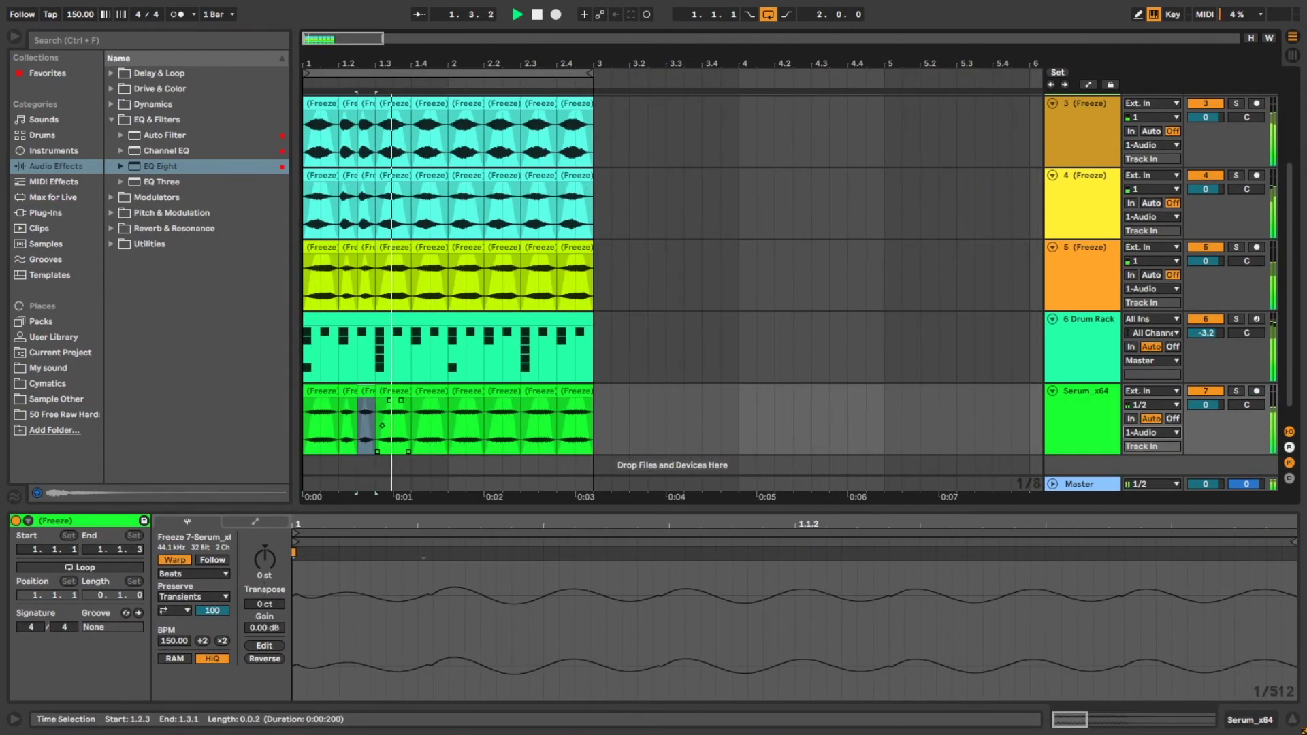
scroll(672, 286, "up", 1)
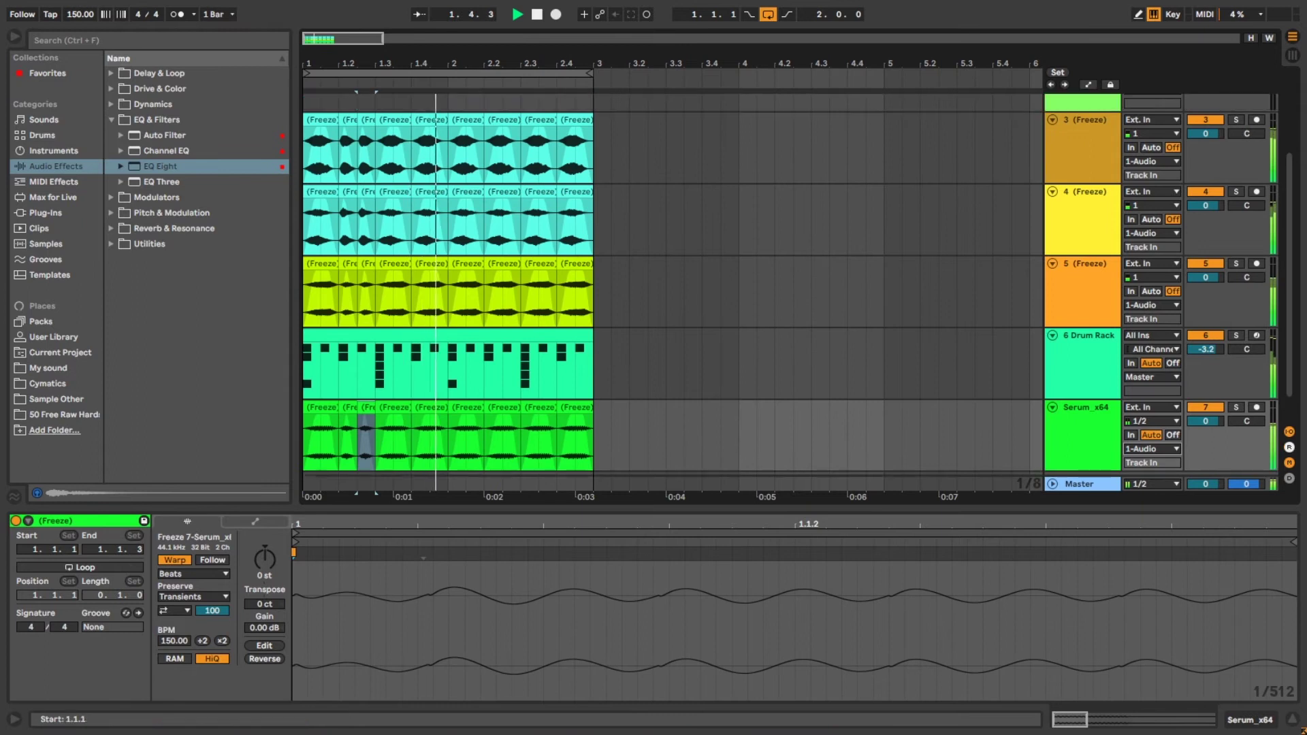
scroll(321, 286, "up", 5)
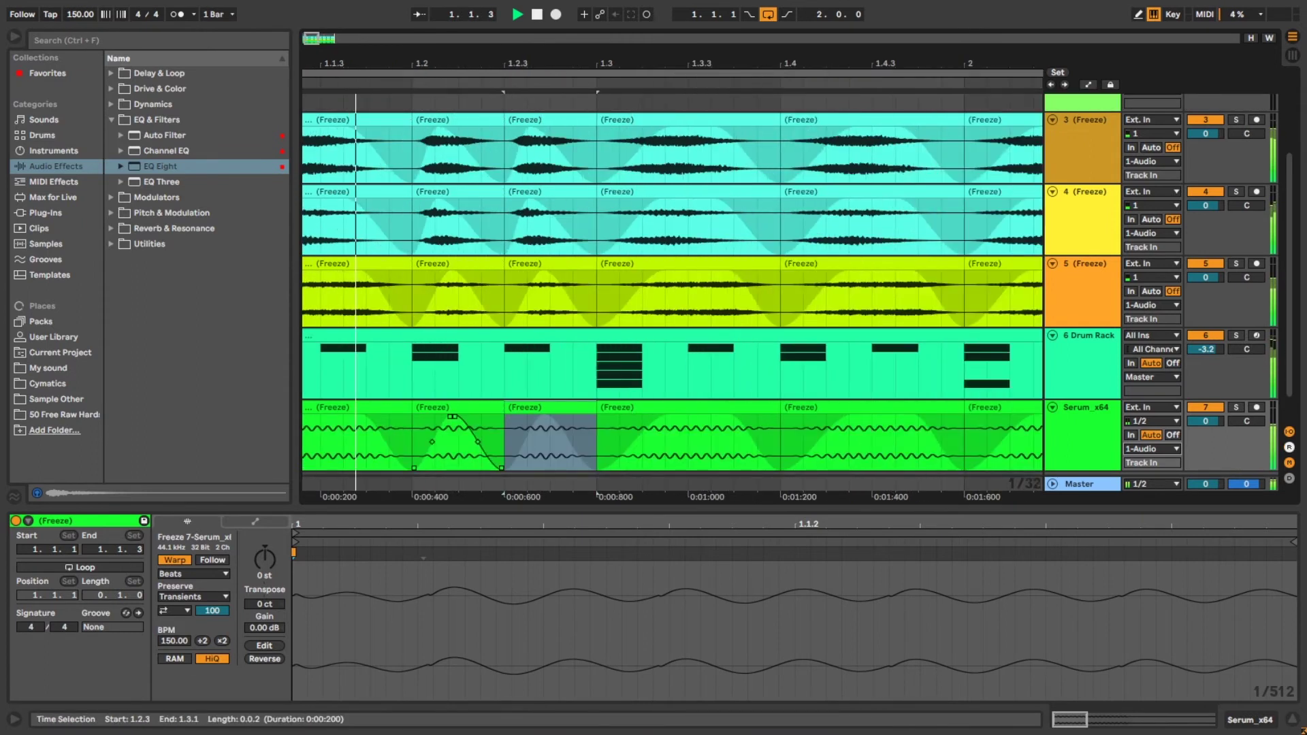
scroll(672, 286, "down", 5)
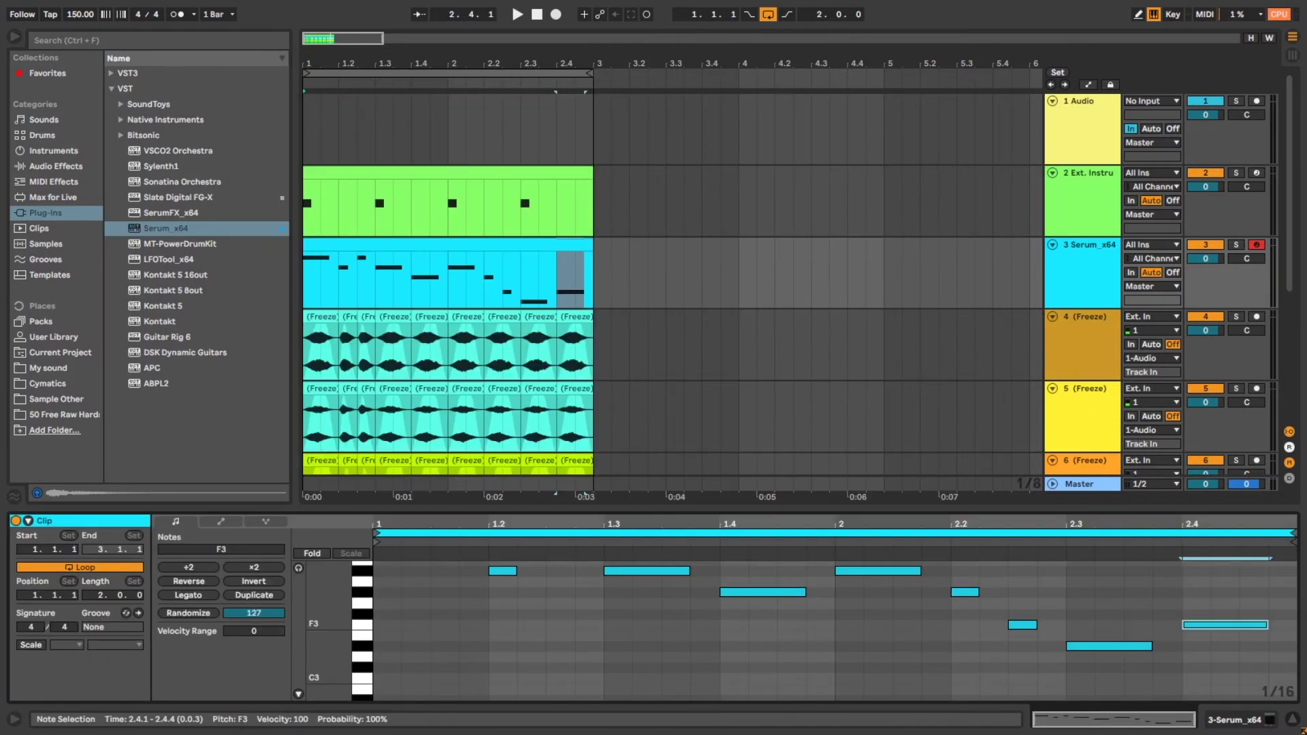
Step: Duplicate the Serum lead track and transpose all notes in the copy's clip down one octave, playing the result
key("space")
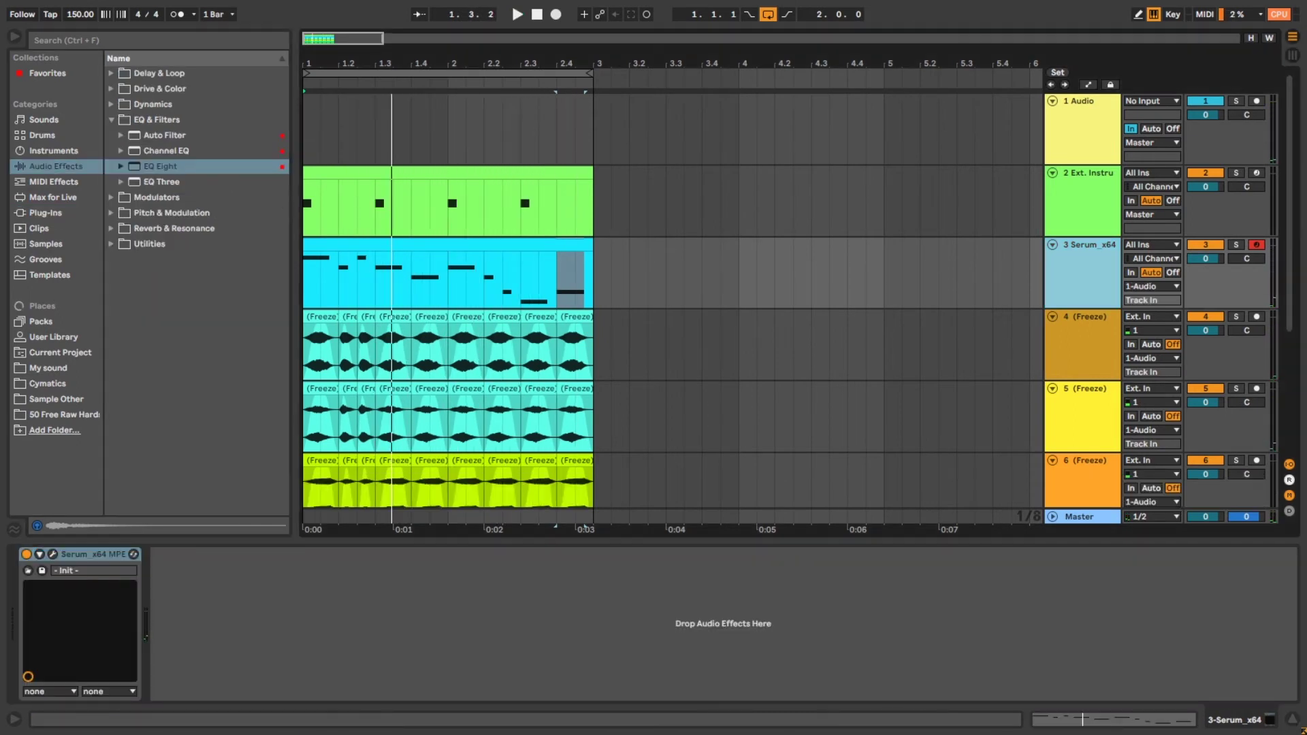
key("ctrl+d")
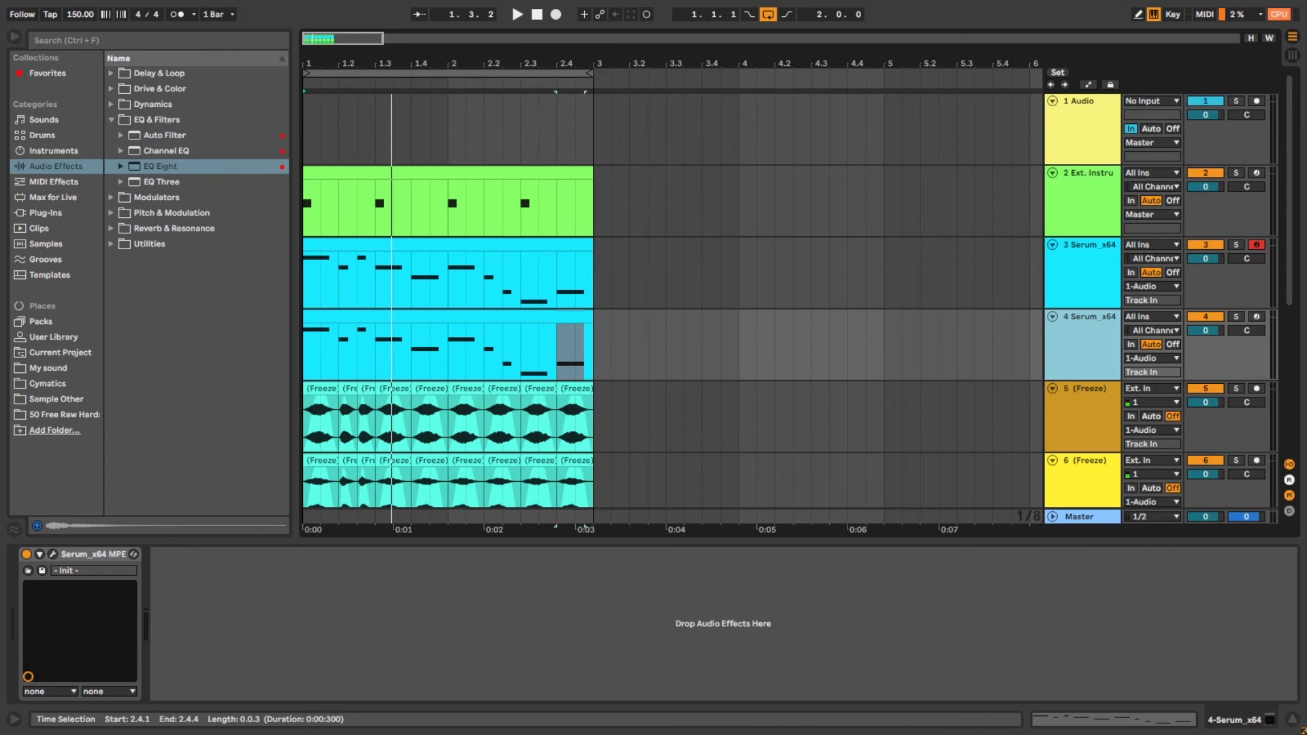
key("ctrl+a")
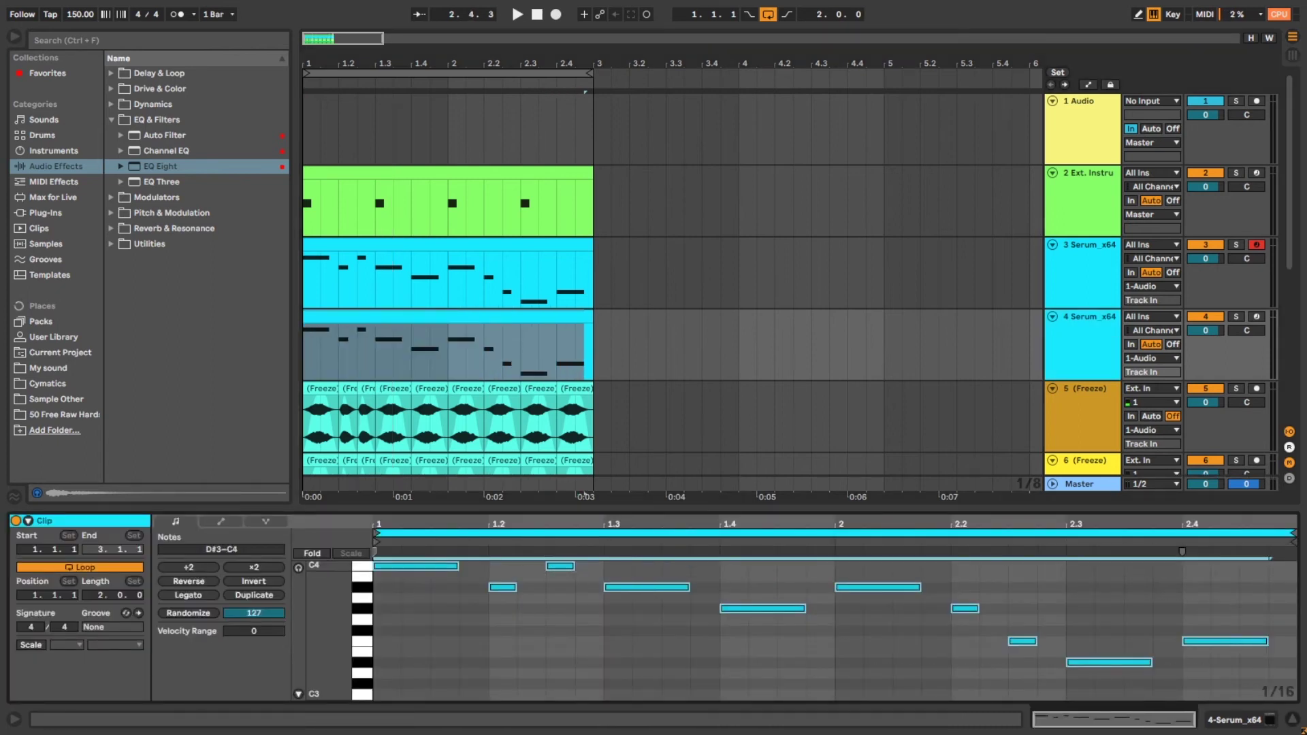
key("shift+Down")
key("space")
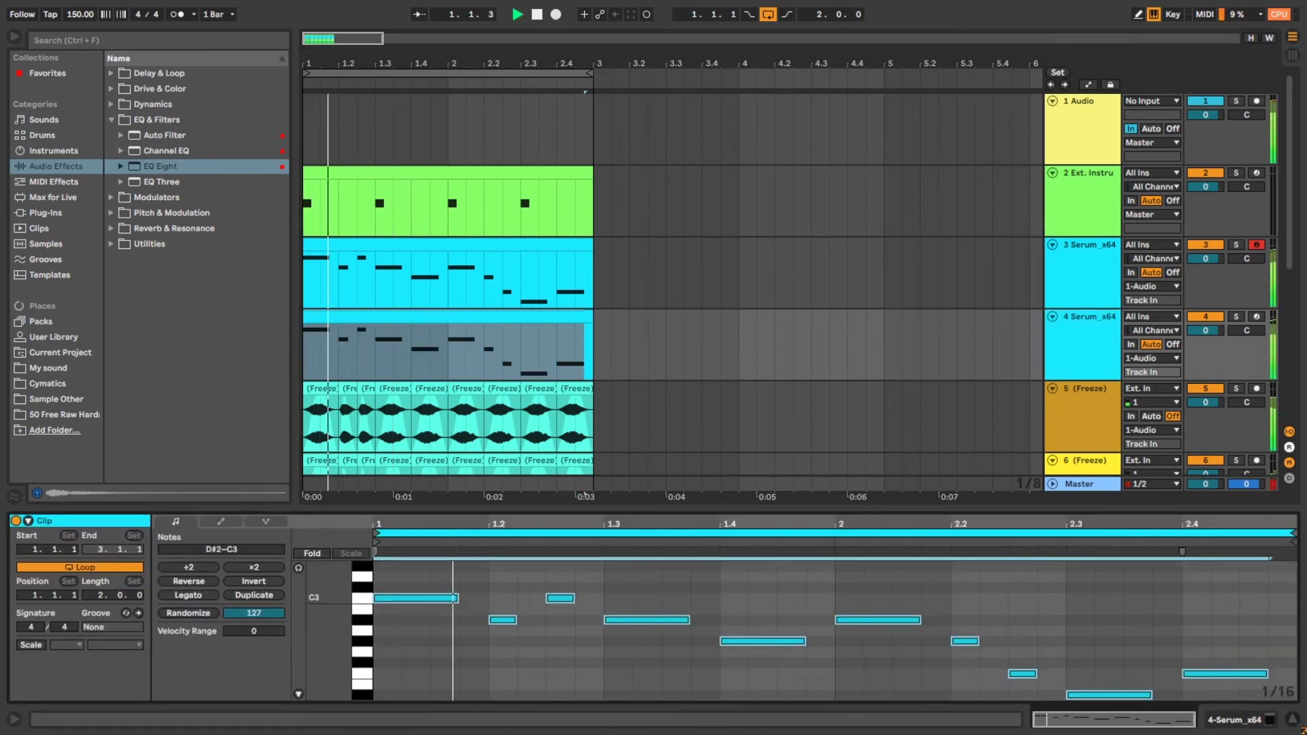
Step: Add Hybrid Reverb after the EQ Eight on the soloed Serum track 3 and listen to it
key("shift+Tab")
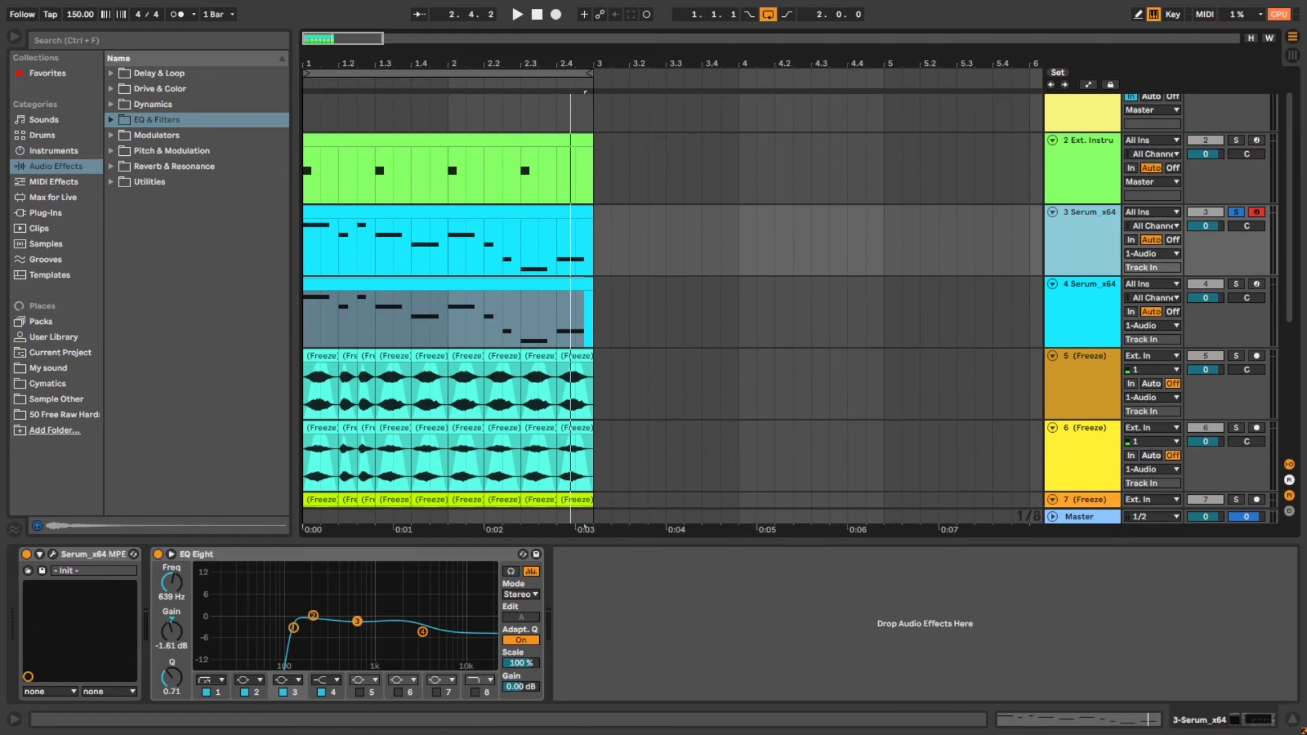
left_click(111, 166)
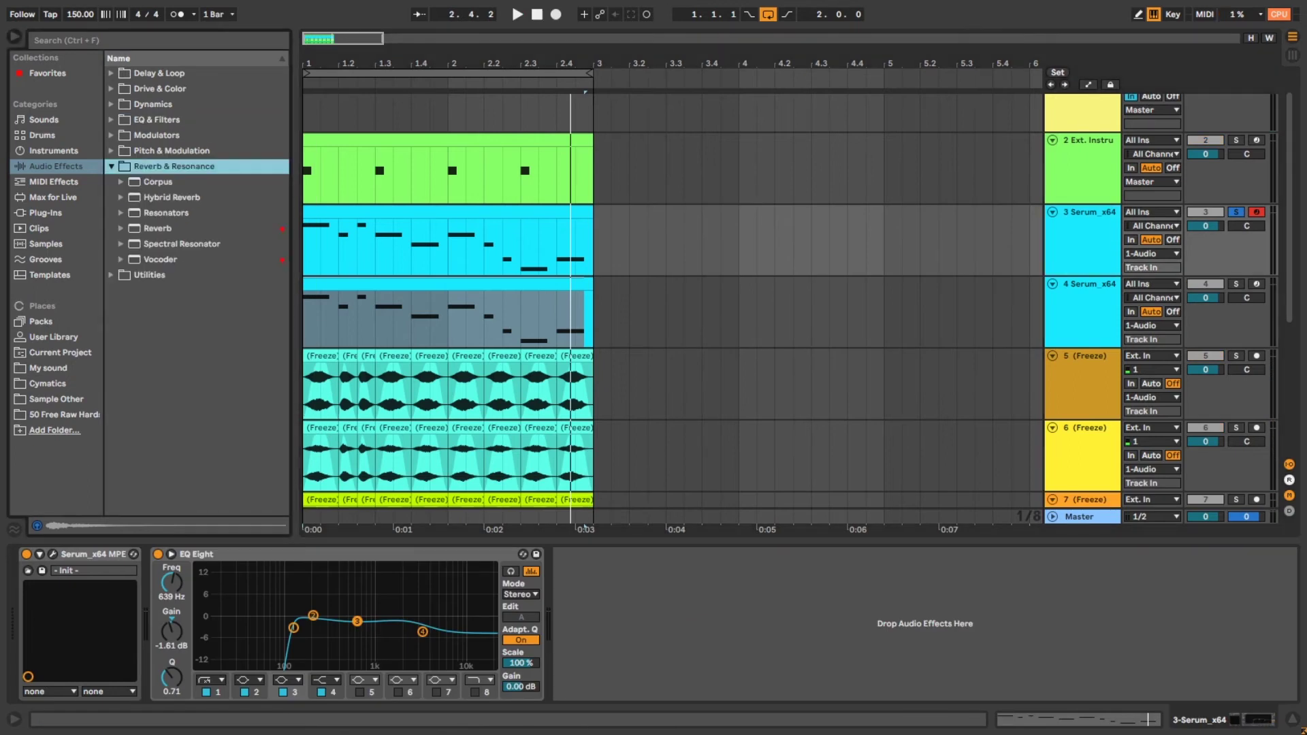
left_click(172, 198)
key("Return")
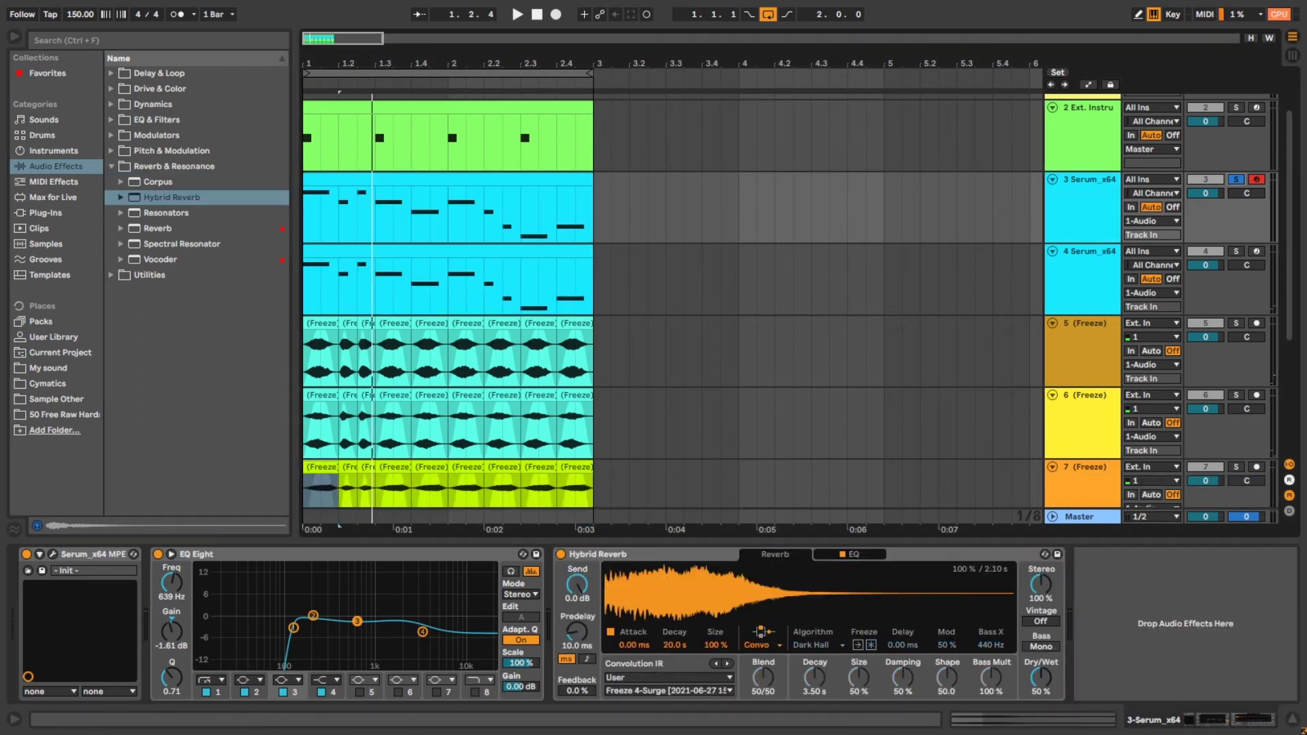
key("space")
key("space")
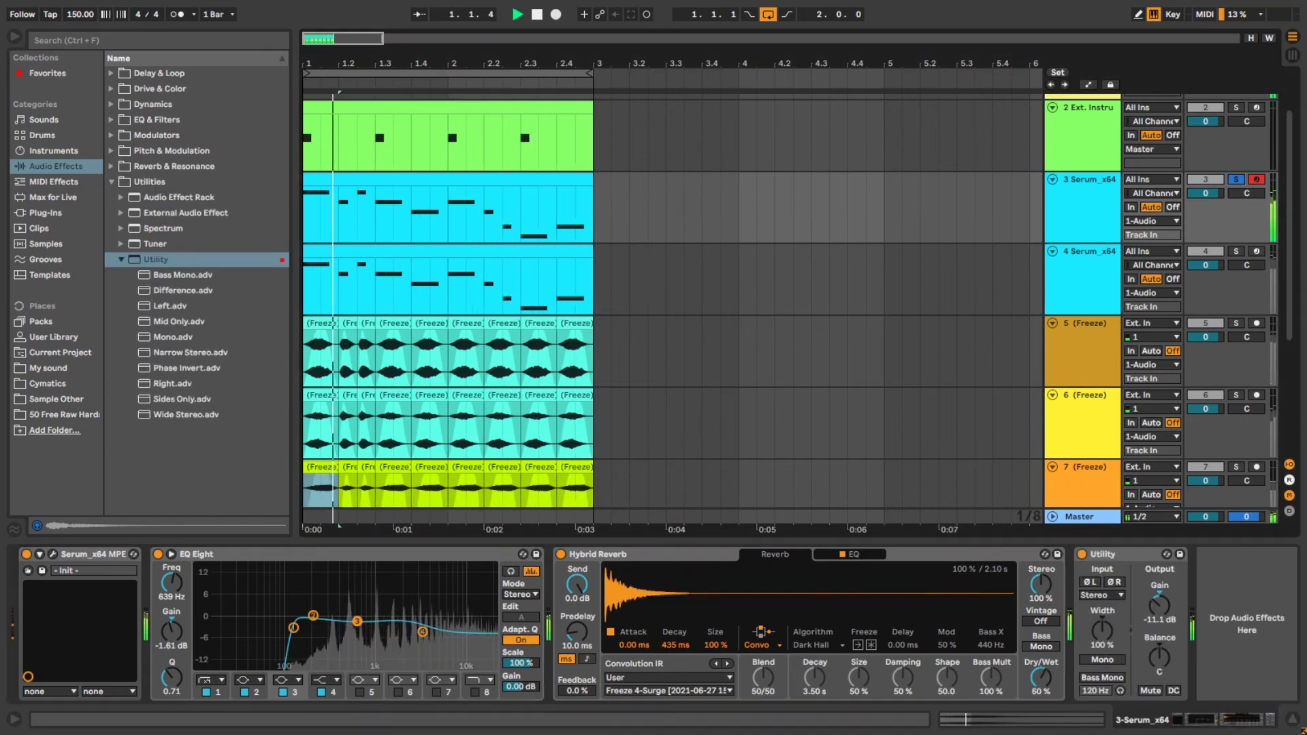
Step: Add a second EQ Eight after Utility on the Serum track, enable band audition, and shift the boosted band 3 to a lower frequency
left_click(156, 119)
key("Down")
key("Down")
key("Down")
key("Return")
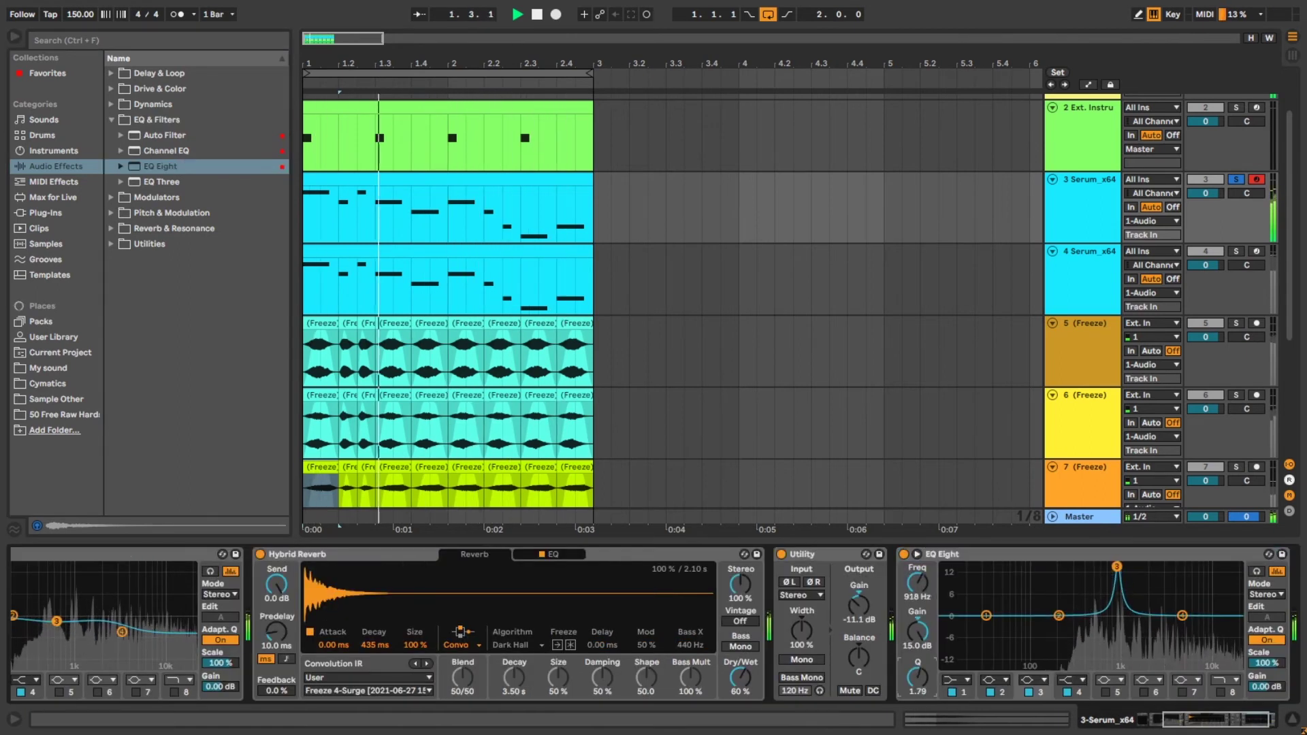
left_click(1256, 572)
left_click_drag(1117, 566, 1083, 566)
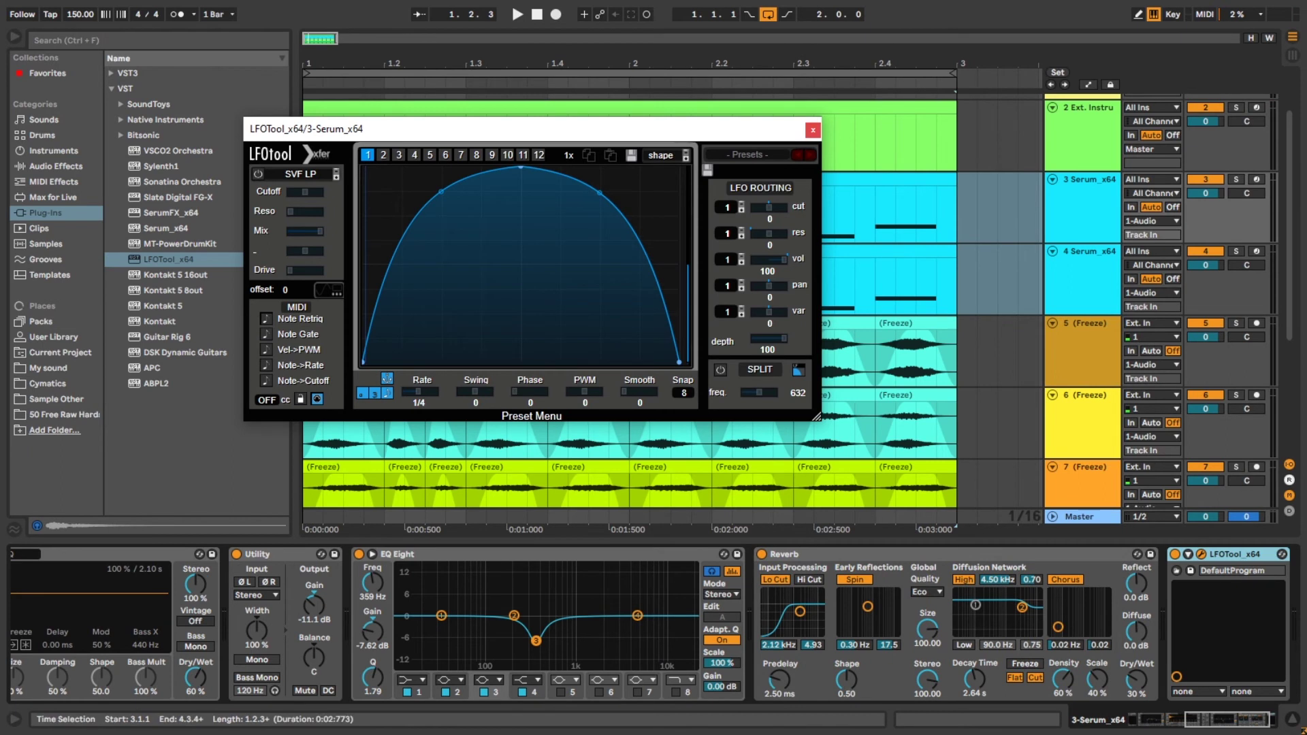
Step: Hide the LFOTool window, show the automation lanes, and choose LFOTool x64 as the automated device on the second Serum track
key("ctrl+alt+p")
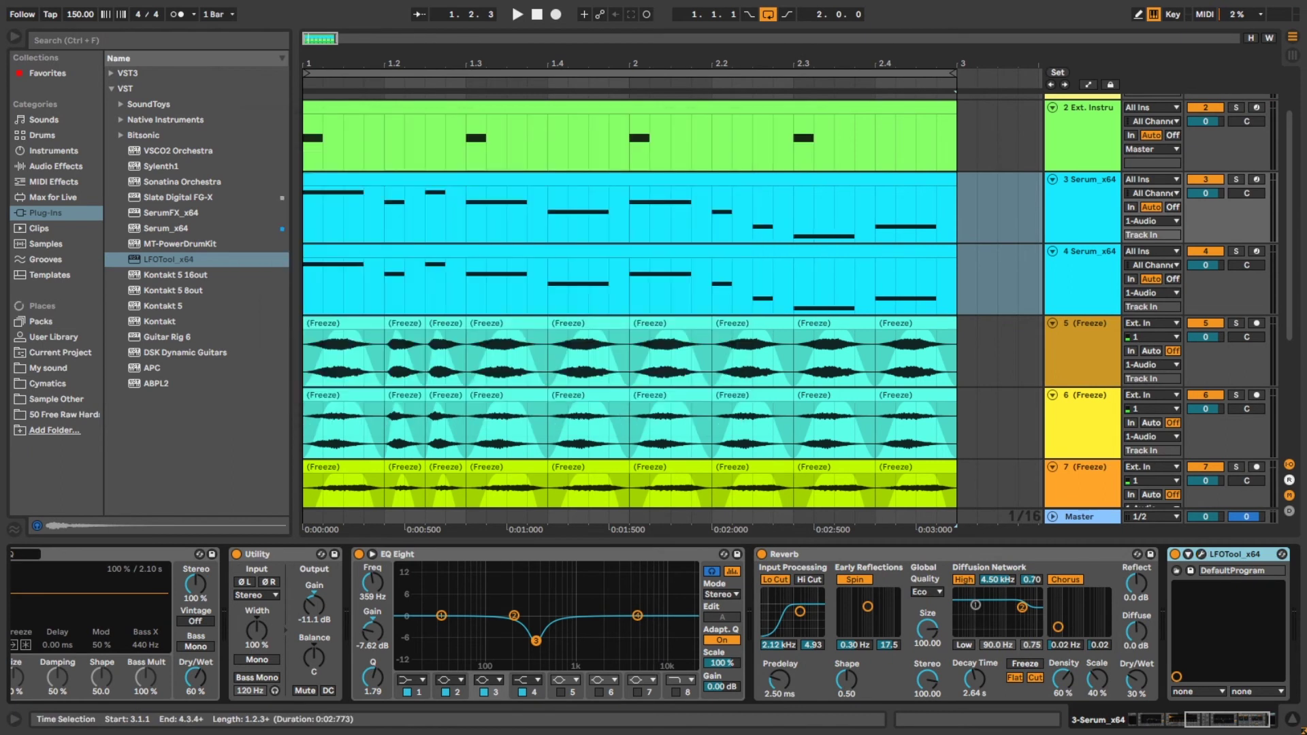
key("a")
key("space")
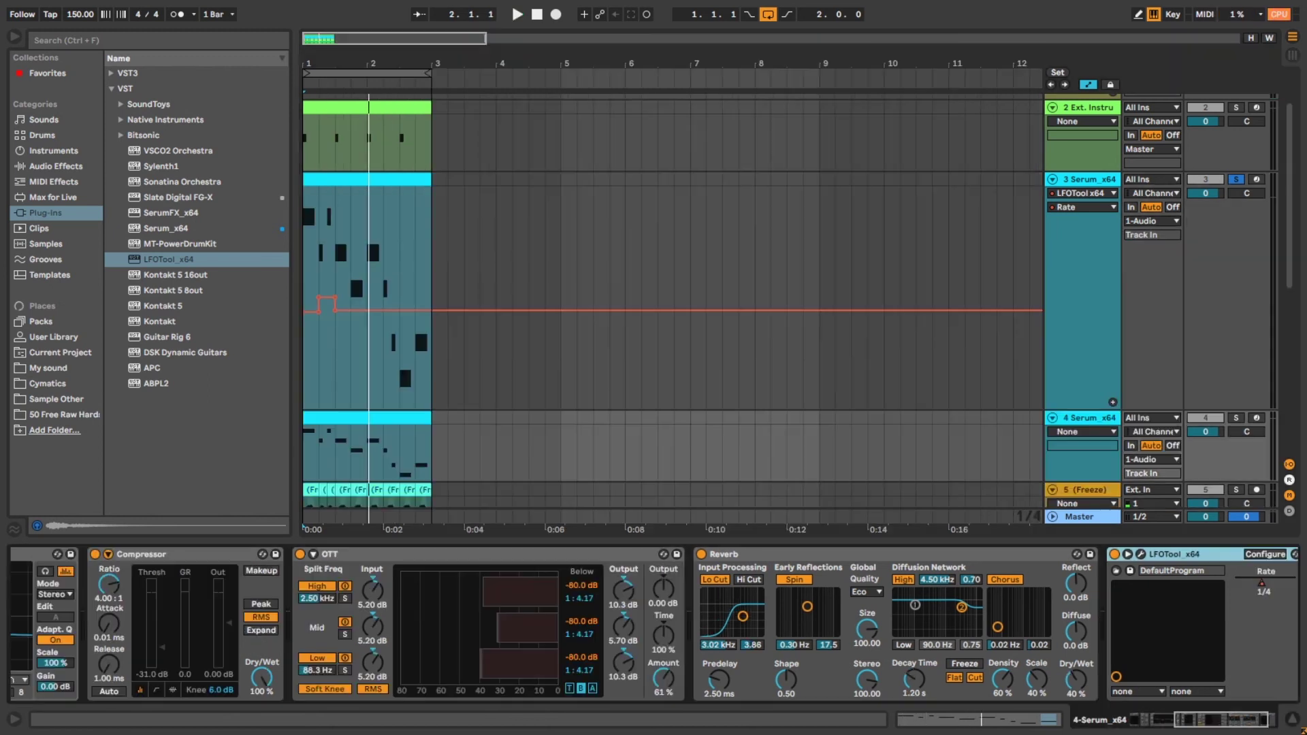
scroll(673, 306, "down", 3)
left_click(1083, 350)
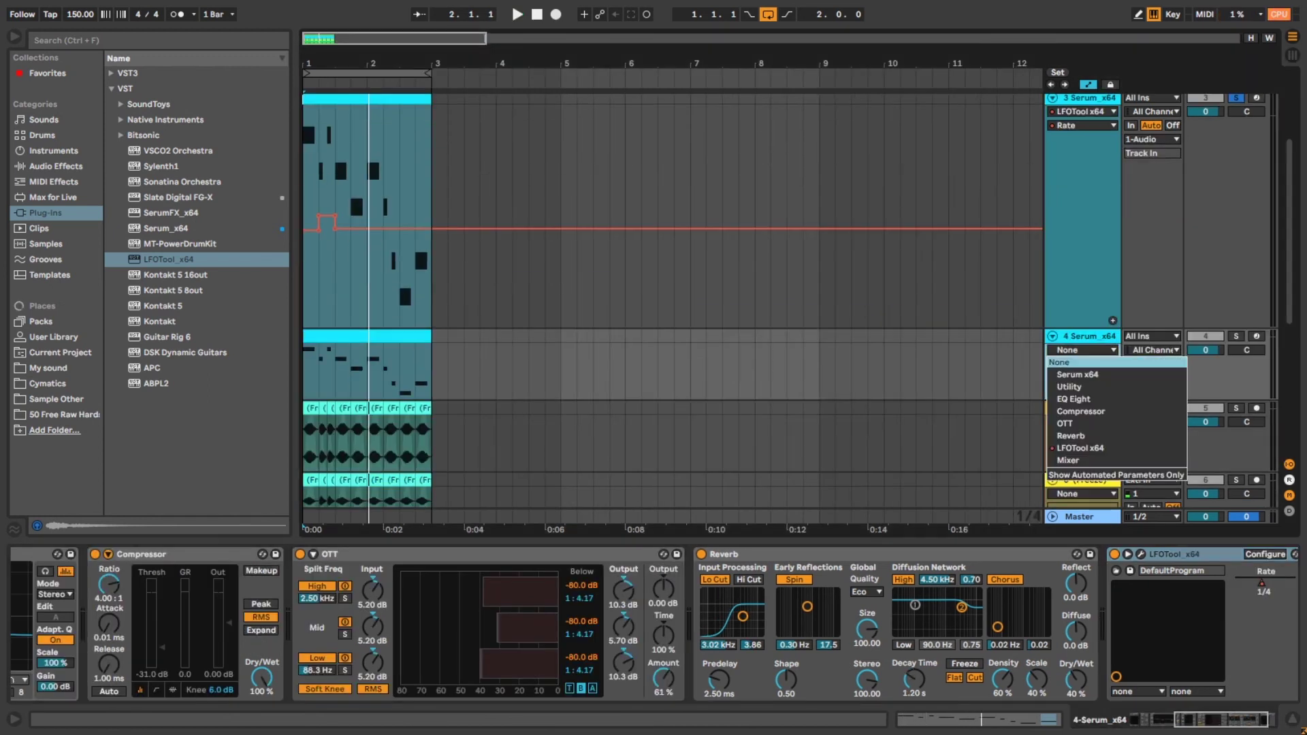
left_click(1083, 448)
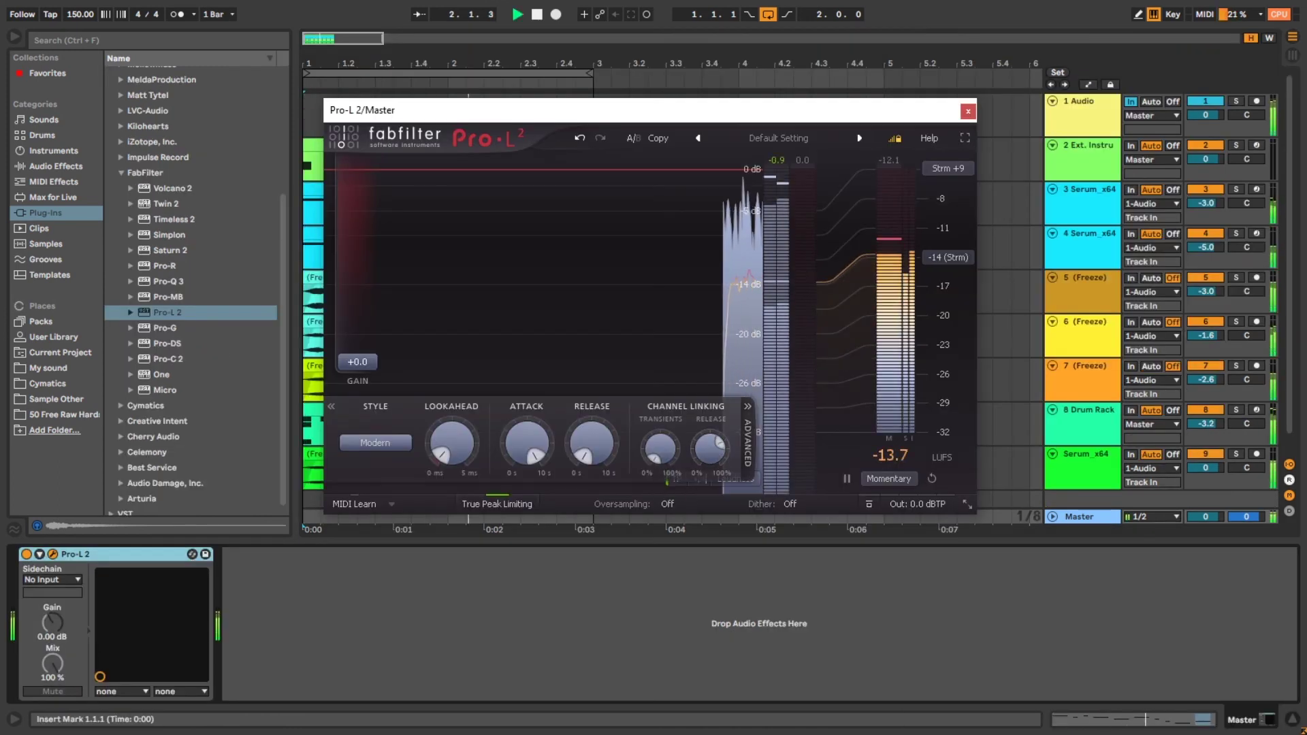
Step: Choose an oversampling setting in Pro-L 2 on the Master track and raise its gain
left_click(668, 504)
left_click(689, 578)
mouse_move(357, 362)
left_mouse_down()
mouse_move(357, 313)
mouse_move(357, 337)
left_mouse_up()
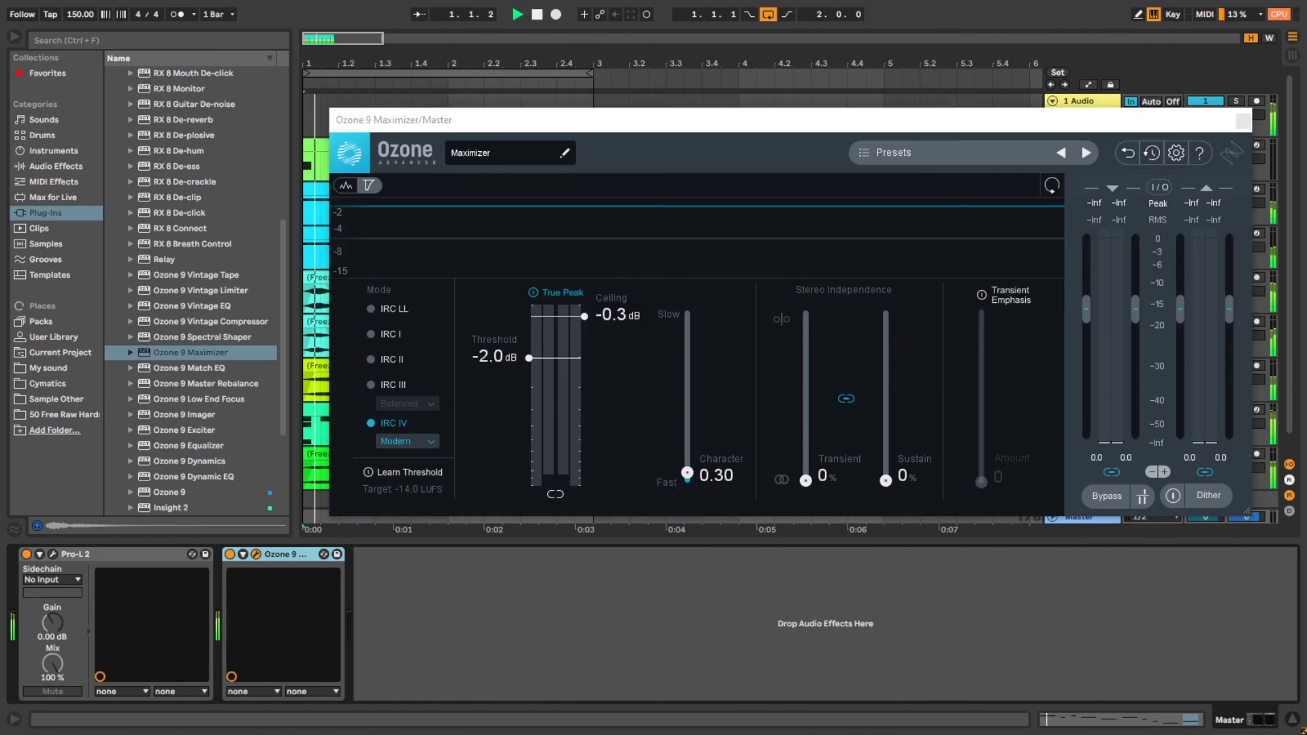
Step: Audition the lead2 and bass1 tracks in solo, unsolo the Drum Rack for the full mix, and hide the device view
key("space")
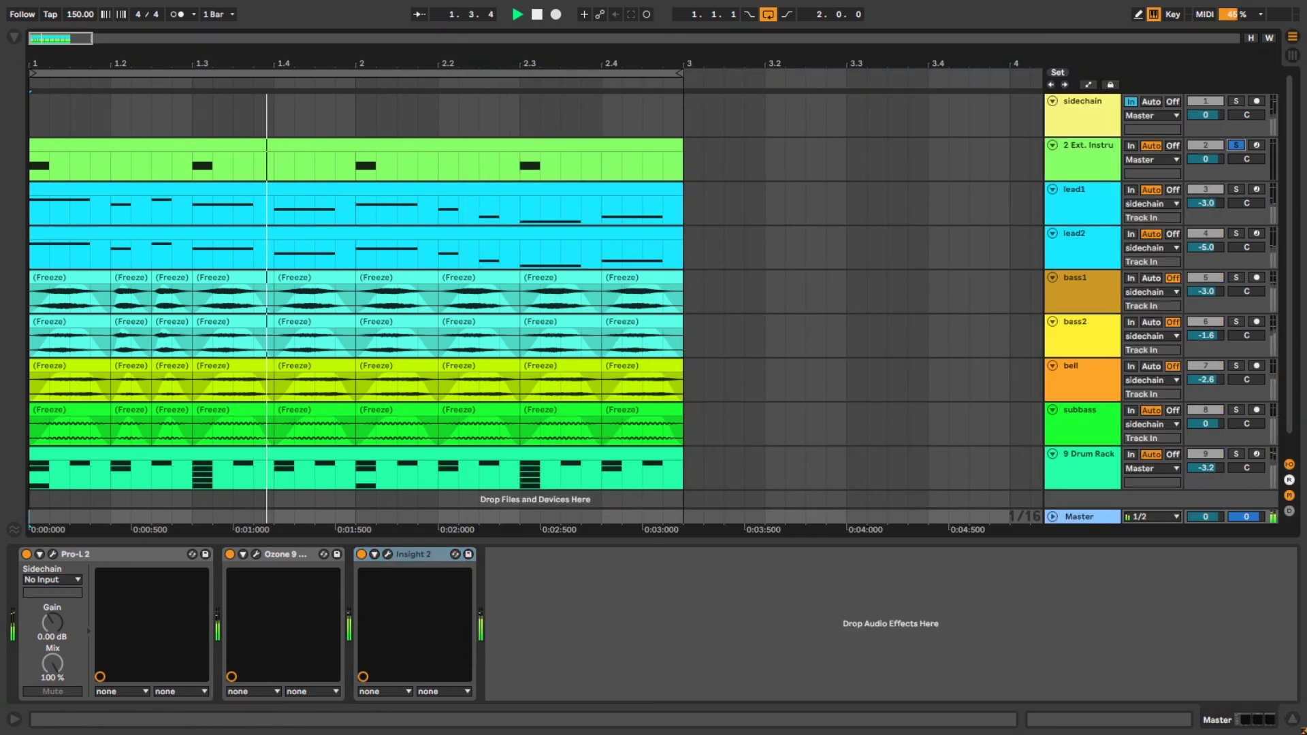
left_click(1236, 233)
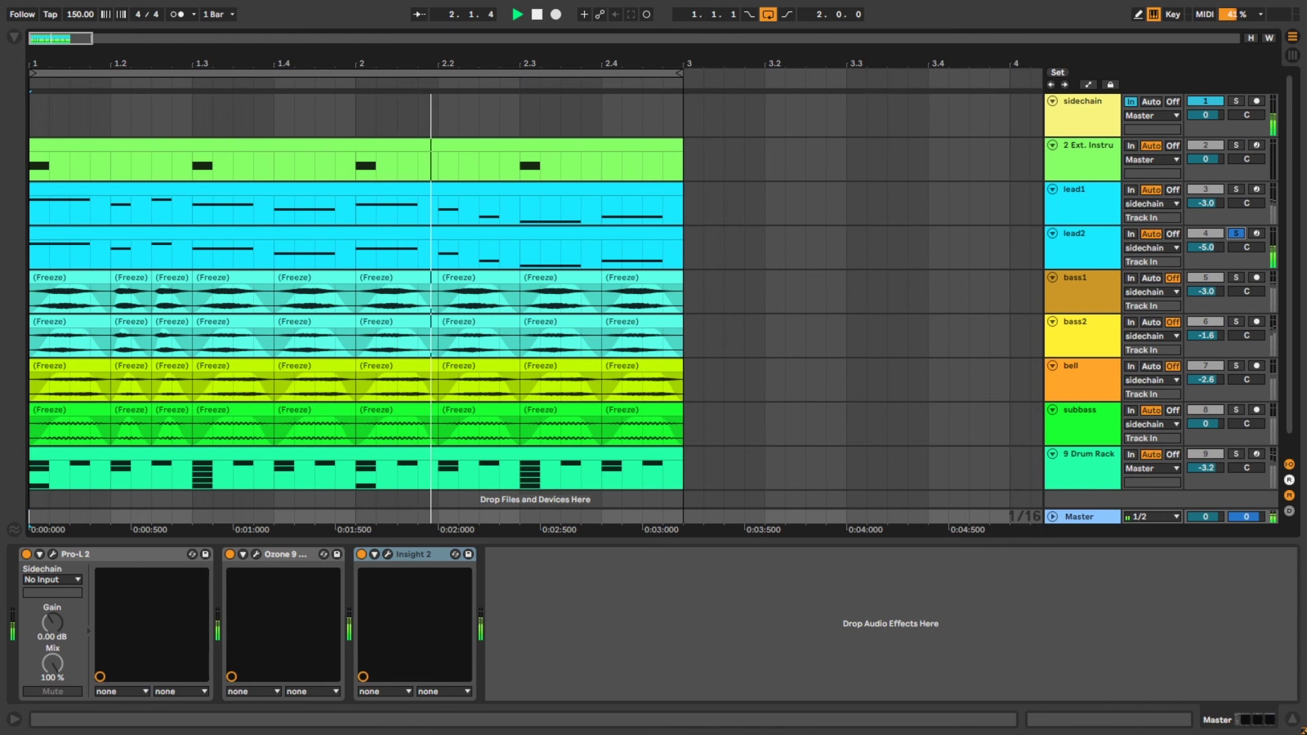
left_click(1236, 277)
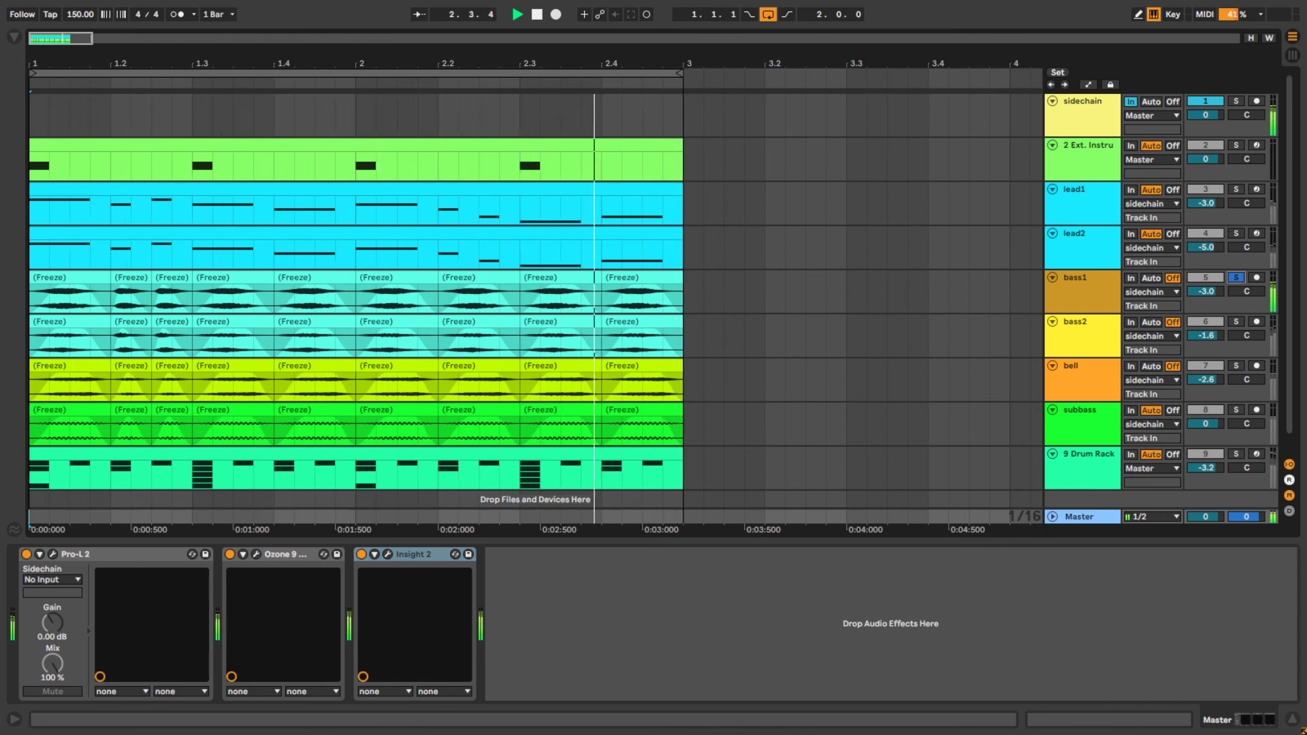
scroll(654, 299, "down", 1)
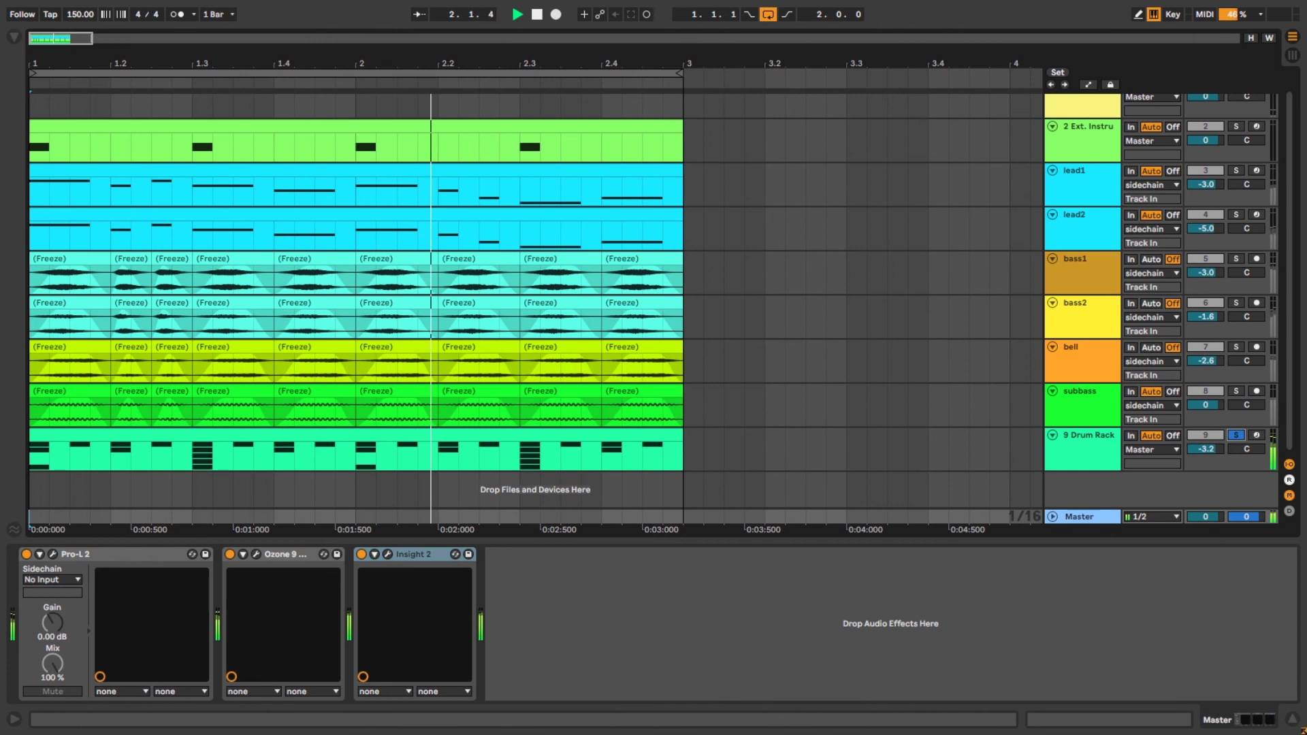
key("s")
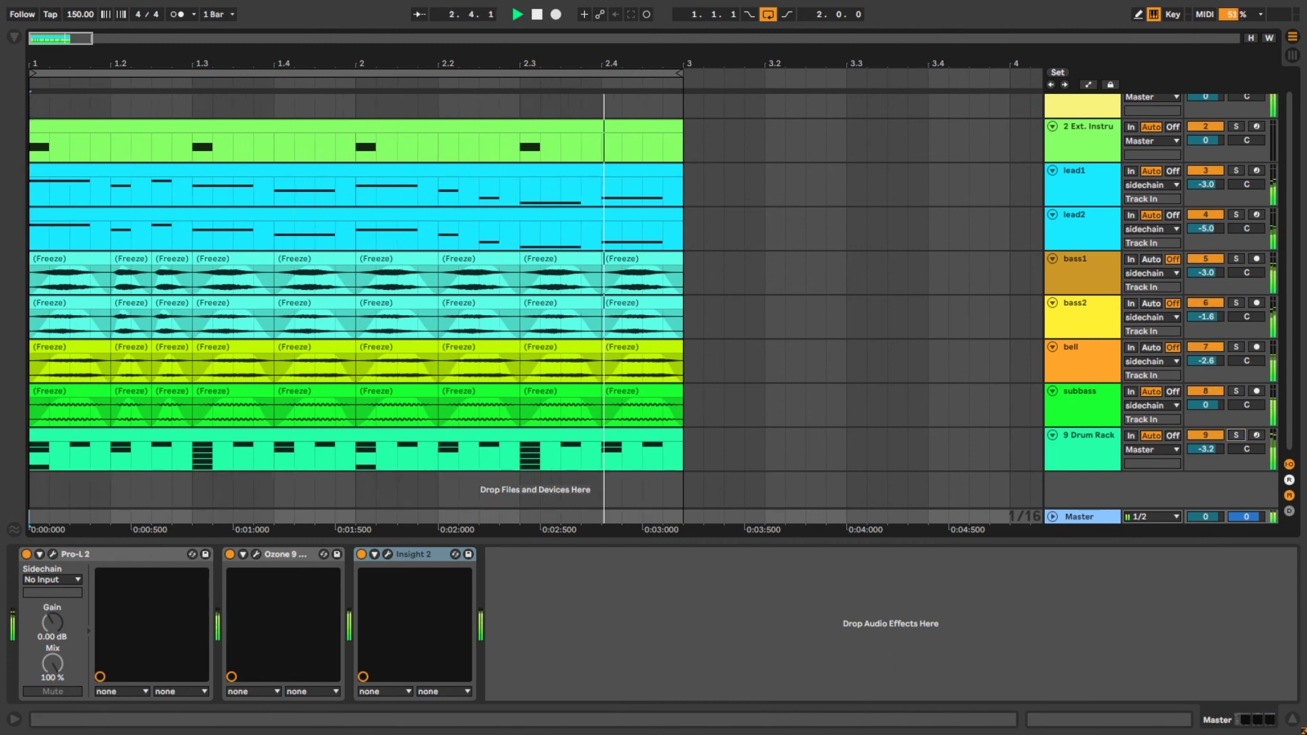
key("ctrl+alt+l")
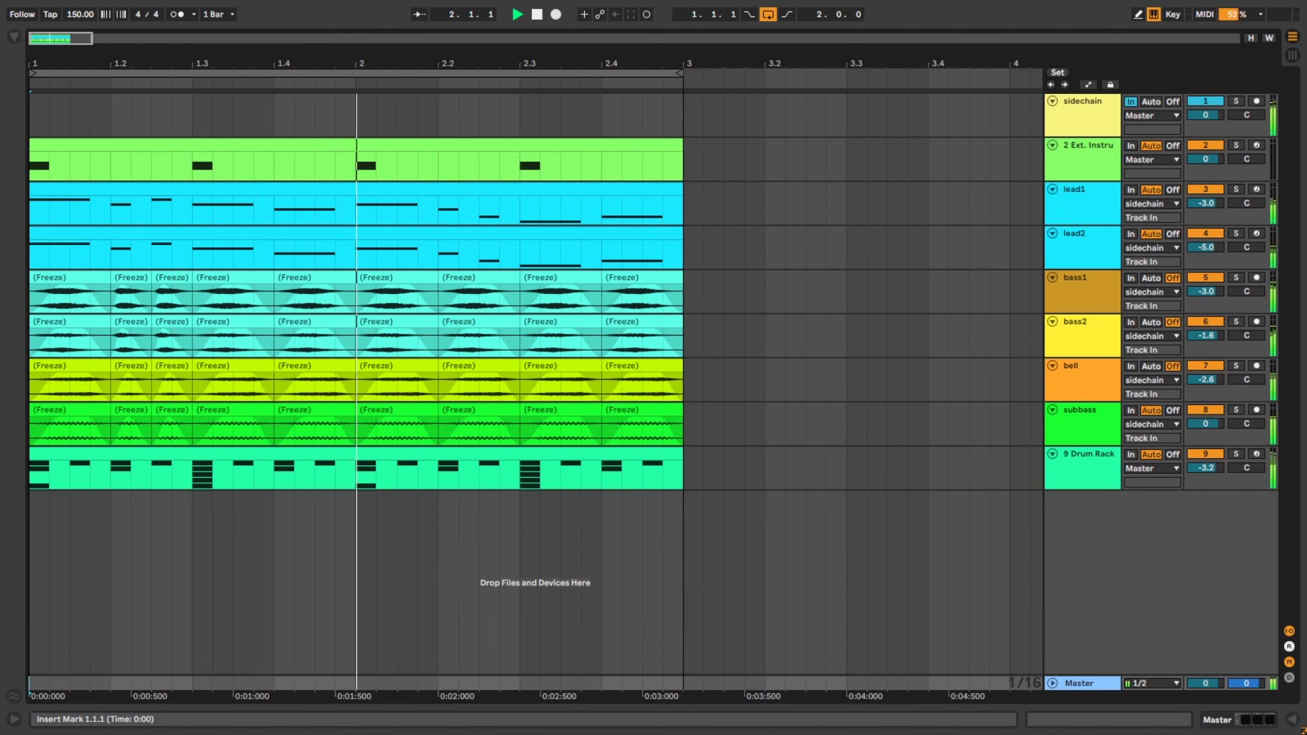